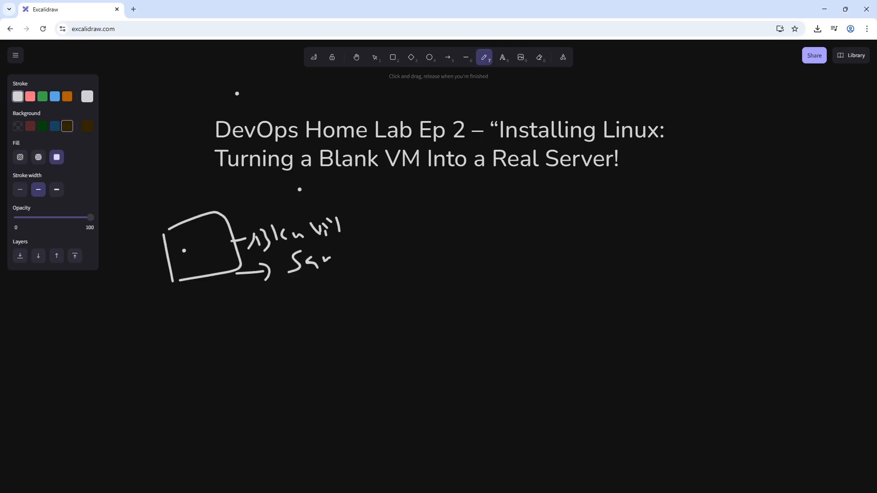
- Complete the handwritten word "Sandbox" beside the VM box and underline it with short strokes
mouse_move(345, 243)
mouse_down()
mouse_move(340, 259)
mouse_move(361, 254)
mouse_move(362, 264)
mouse_up()
drag(372, 248, 379, 252)
drag(379, 243, 388, 250)
mouse_move(389, 236)
mouse_down()
mouse_move(383, 251)
mouse_move(349, 263)
mouse_move(340, 280)
mouse_move(382, 265)
mouse_up()
drag(364, 277, 378, 272)
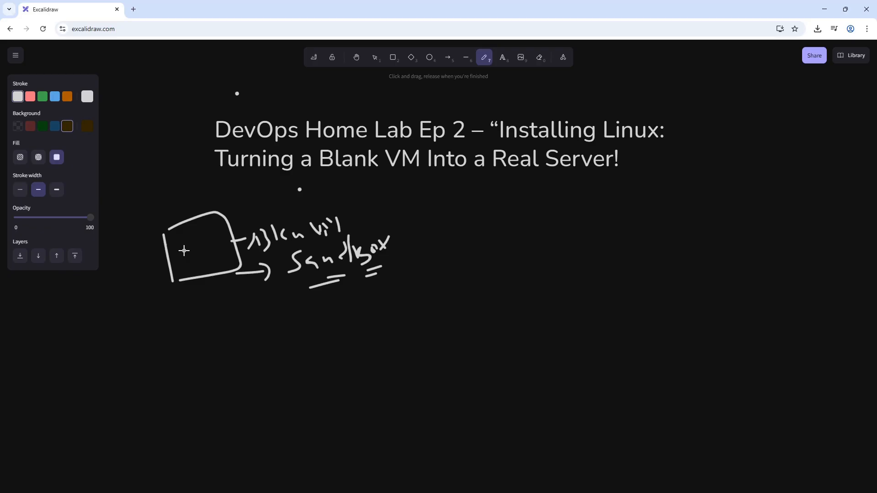
- Handwrite "Linux" inside the VM box with strokes beneath it, and draw a long underline below the title
mouse_move(186, 266)
mouse_down()
mouse_move(180, 294)
mouse_move(199, 270)
mouse_up()
mouse_move(181, 233)
mouse_down()
mouse_move(198, 257)
mouse_move(199, 243)
mouse_up()
click(204, 252)
drag(209, 247, 219, 246)
drag(222, 234, 234, 236)
drag(234, 229, 240, 236)
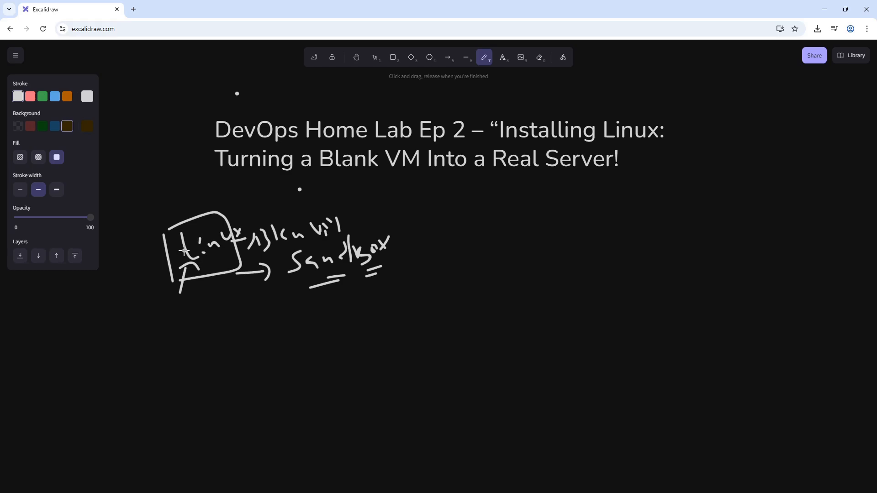
drag(205, 263, 237, 254)
mouse_move(299, 189)
mouse_down()
mouse_move(288, 196)
mouse_move(421, 184)
mouse_up()
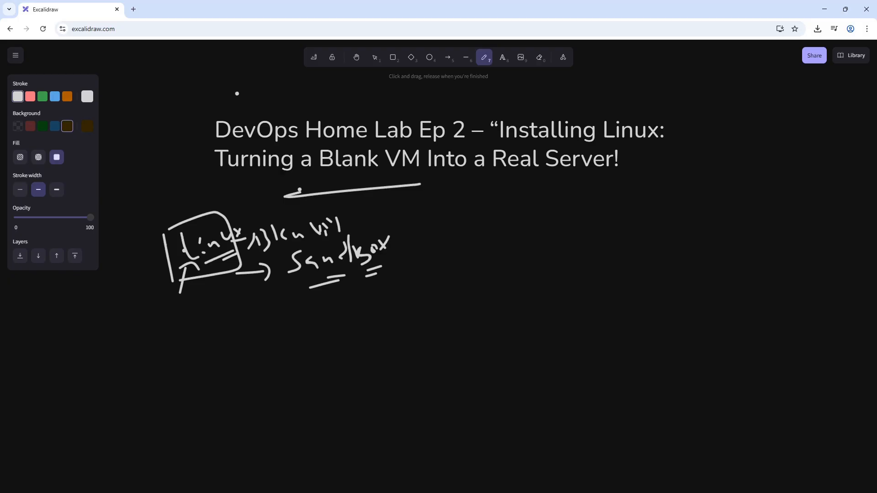
- Handwrite a larger "Linux" below the end of the title and underline it twice
drag(514, 201, 528, 235)
drag(527, 213, 524, 218)
mouse_move(533, 224)
mouse_down()
mouse_move(540, 216)
mouse_move(557, 224)
mouse_up()
mouse_move(565, 209)
mouse_down()
mouse_move(577, 218)
mouse_move(580, 209)
mouse_up()
drag(588, 204, 604, 202)
drag(507, 245, 589, 232)
drag(534, 249, 573, 242)
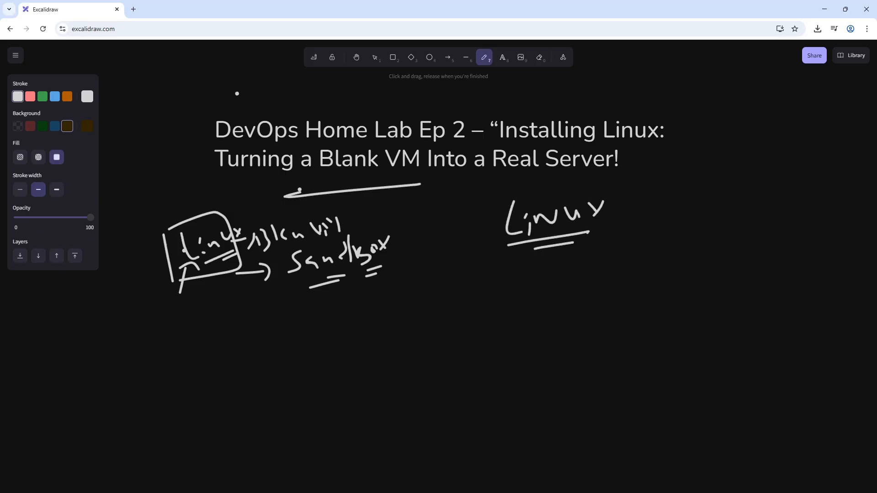
- Draw an arrow from the larger "Linux" to a handwritten, underlined "2013"
drag(608, 212, 622, 210)
mouse_move(616, 202)
mouse_down()
mouse_move(619, 221)
mouse_move(653, 220)
mouse_up()
mouse_move(658, 211)
mouse_down()
mouse_move(665, 216)
mouse_move(668, 205)
mouse_up()
mouse_move(680, 194)
mouse_down()
mouse_move(680, 212)
mouse_move(704, 224)
mouse_move(697, 201)
mouse_up()
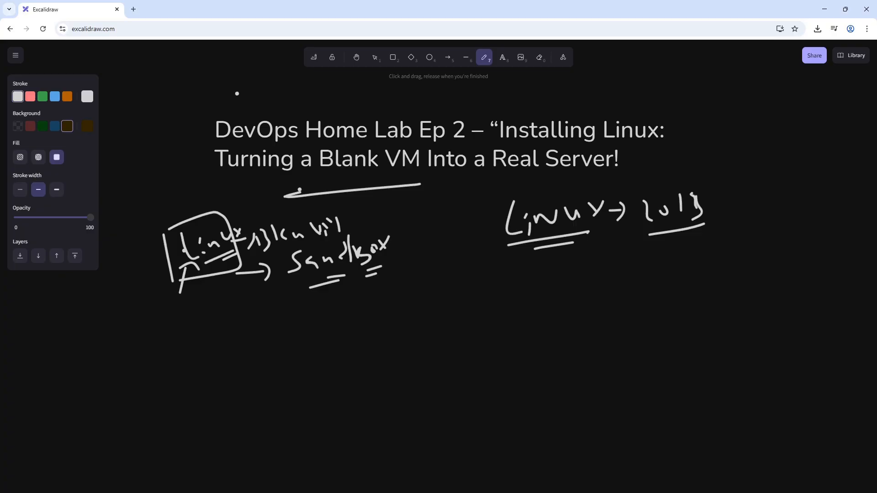
- Handwrite "Redhat" beneath the "Linux → 2013" note
drag(535, 274, 537, 302)
drag(535, 270, 562, 302)
drag(564, 294, 586, 290)
mouse_move(605, 263)
mouse_down()
mouse_move(606, 281)
mouse_move(617, 283)
mouse_up()
drag(632, 270, 634, 283)
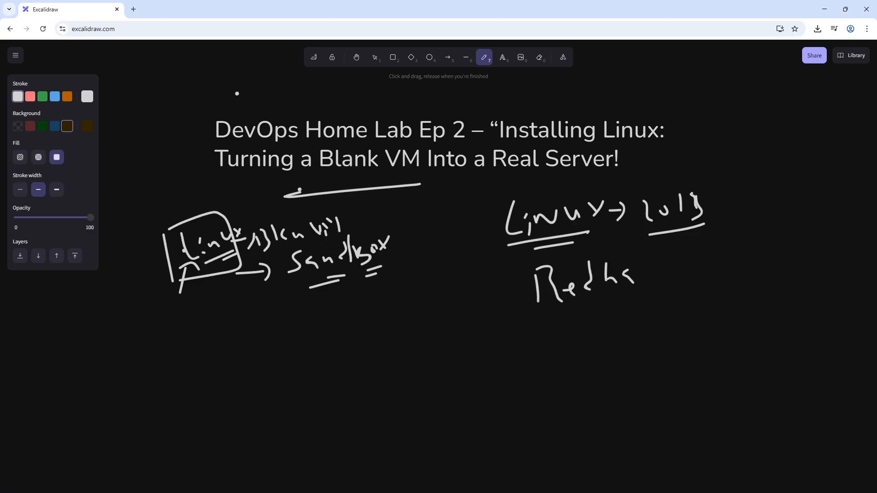
drag(644, 252, 647, 271)
drag(638, 266, 679, 275)
- Handwrite "Certification" after "Redhat" on the same line
drag(687, 259, 697, 261)
drag(702, 245, 706, 266)
drag(700, 259, 715, 265)
drag(714, 258, 729, 263)
drag(738, 252, 741, 264)
drag(745, 239, 746, 257)
drag(742, 255, 764, 261)
- Underline both "Redhat" and "Certification" with double strokes
drag(552, 304, 604, 297)
drag(578, 309, 625, 299)
drag(678, 287, 719, 282)
drag(686, 296, 712, 293)
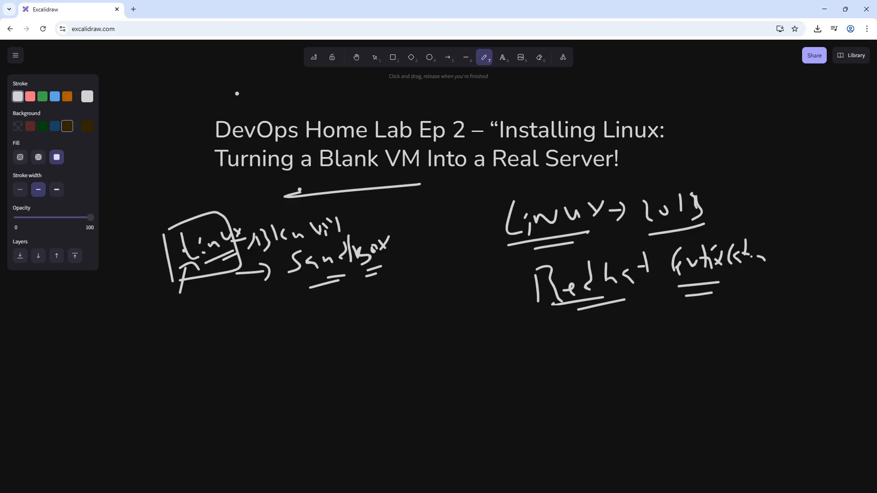
- Handwrite an underlined question starting with "Real" below "Sandbox", and add the word "Practice" beside it
drag(301, 329, 325, 346)
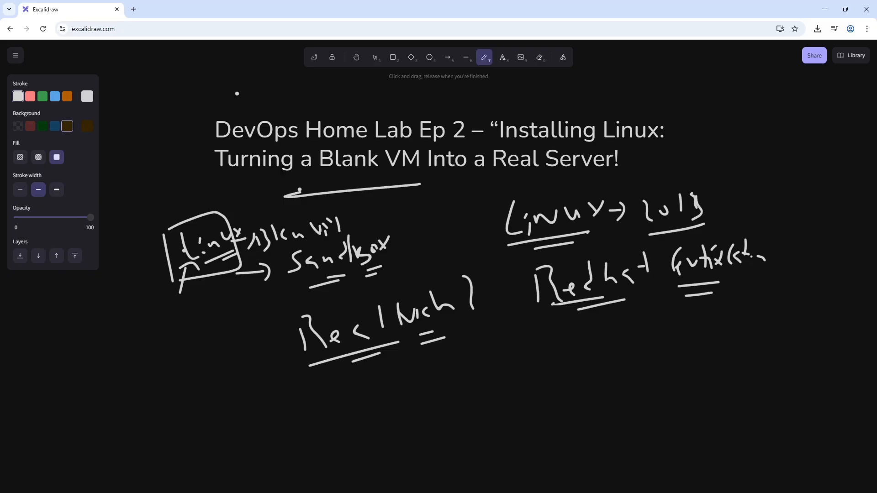
mouse_move(481, 328)
mouse_down()
mouse_move(484, 359)
mouse_move(503, 337)
mouse_up()
mouse_move(517, 337)
mouse_down()
mouse_move(515, 349)
mouse_move(527, 346)
mouse_up()
mouse_move(537, 319)
mouse_down()
mouse_move(539, 342)
mouse_move(549, 340)
mouse_up()
mouse_move(565, 325)
mouse_down()
mouse_move(563, 340)
mouse_move(582, 339)
mouse_up()
- Handwrite "Breaking" on the line beneath "Practice"
mouse_move(509, 371)
mouse_down()
mouse_move(516, 385)
mouse_move(531, 363)
mouse_up()
drag(534, 372, 566, 369)
drag(575, 356, 587, 371)
drag(600, 364, 632, 369)
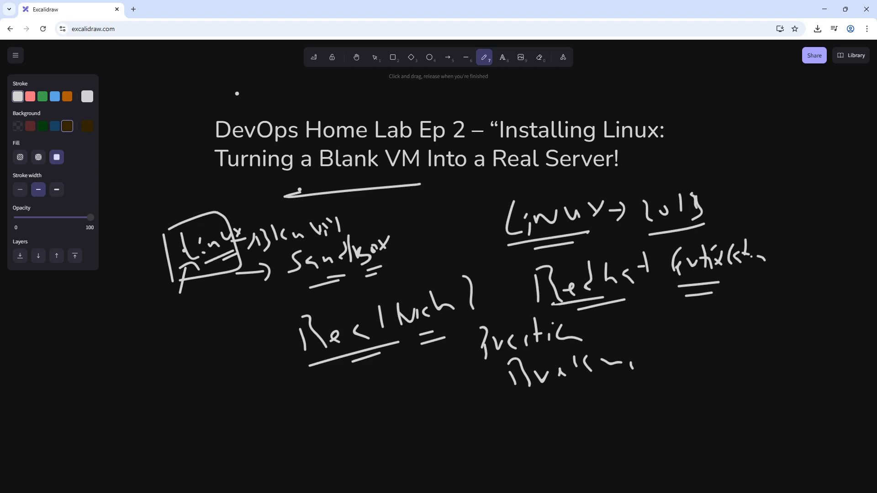
- Handwrite "Interview" and a second note starting with "Re" below the underlined "Real" question
drag(204, 416, 242, 426)
drag(238, 432, 287, 424)
mouse_move(288, 409)
mouse_down()
mouse_move(299, 382)
mouse_move(319, 401)
mouse_up()
drag(323, 399, 410, 389)
drag(416, 385, 453, 375)
drag(370, 432, 402, 417)
drag(429, 416, 450, 394)
mouse_move(456, 399)
mouse_down()
mouse_move(457, 389)
mouse_move(484, 381)
mouse_up()
drag(477, 396, 486, 394)
drag(490, 394, 502, 391)
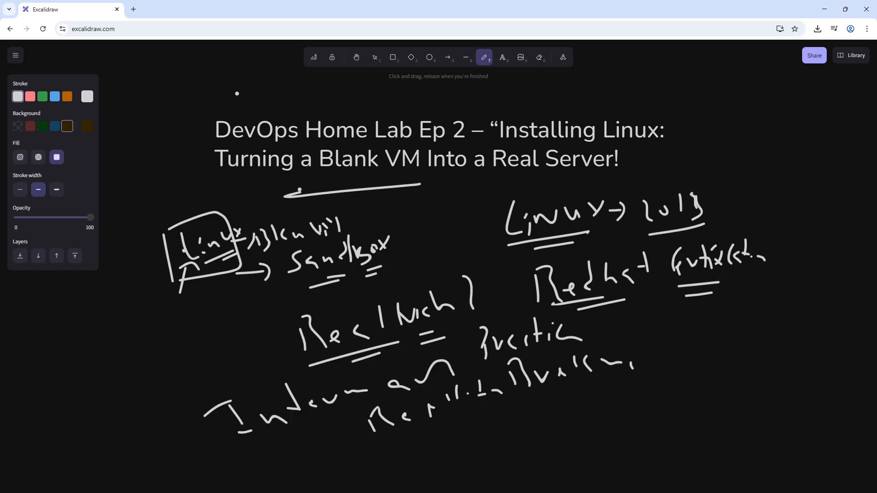
- Handwrite the heading "Why Linux?" in large letters on the empty canvas area below the existing notes
scroll(237, 94, down, 8)
mouse_move(303, 154)
mouse_down()
mouse_move(339, 181)
mouse_move(342, 153)
mouse_up()
drag(350, 140, 396, 194)
mouse_move(448, 121)
mouse_down()
mouse_move(451, 178)
mouse_move(464, 179)
mouse_up()
drag(477, 166, 476, 174)
drag(474, 142, 474, 151)
mouse_move(492, 146)
mouse_down()
mouse_move(502, 157)
mouse_move(532, 160)
mouse_move(588, 152)
mouse_up()
drag(592, 126, 572, 157)
drag(604, 101, 616, 161)
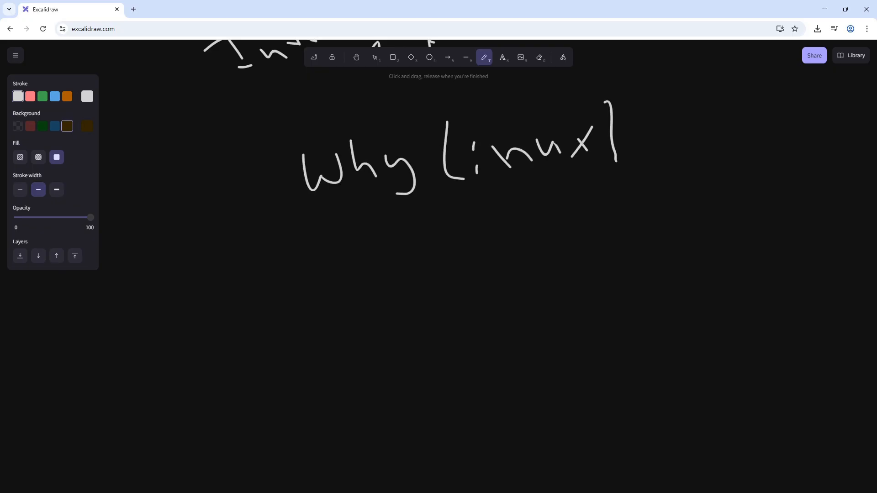
- Underline both words of the "Why Linux" heading with double strokes
drag(332, 213, 381, 206)
drag(348, 224, 389, 213)
drag(513, 184, 548, 181)
drag(505, 205, 530, 199)
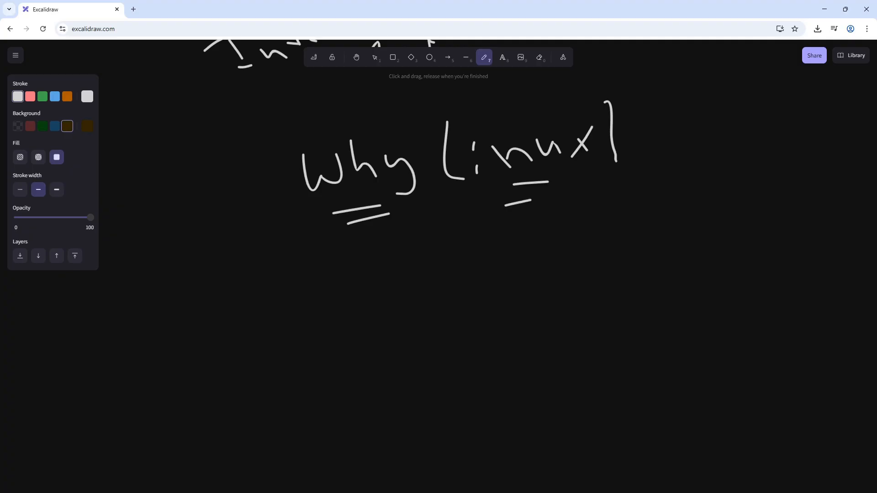
- Handwrite "95% of world" beneath the "Why Linux" heading
drag(313, 269, 319, 295)
mouse_move(332, 263)
mouse_down()
mouse_move(349, 292)
mouse_move(354, 257)
mouse_up()
click(372, 250)
mouse_move(391, 242)
mouse_down()
mouse_move(380, 268)
mouse_move(395, 276)
mouse_up()
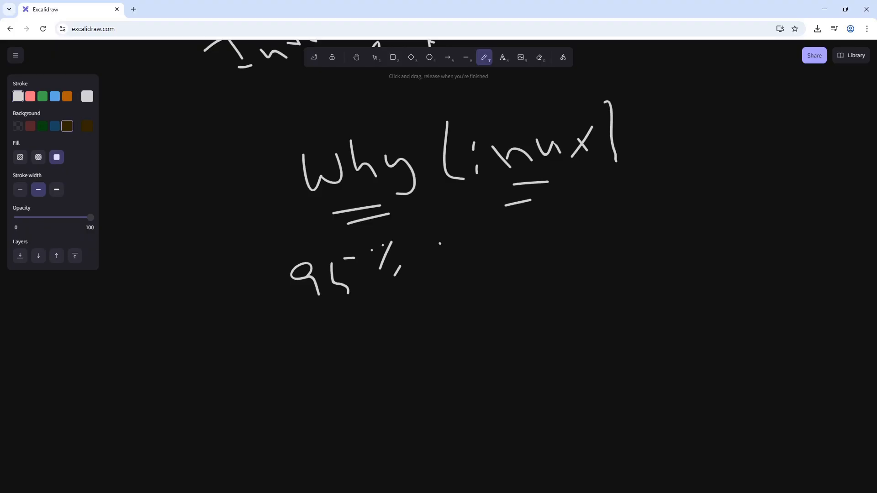
drag(440, 244, 439, 242)
drag(466, 216, 469, 244)
mouse_move(498, 225)
mouse_down()
mouse_move(509, 231)
mouse_move(526, 219)
mouse_up()
drag(542, 224, 560, 224)
drag(569, 203, 569, 226)
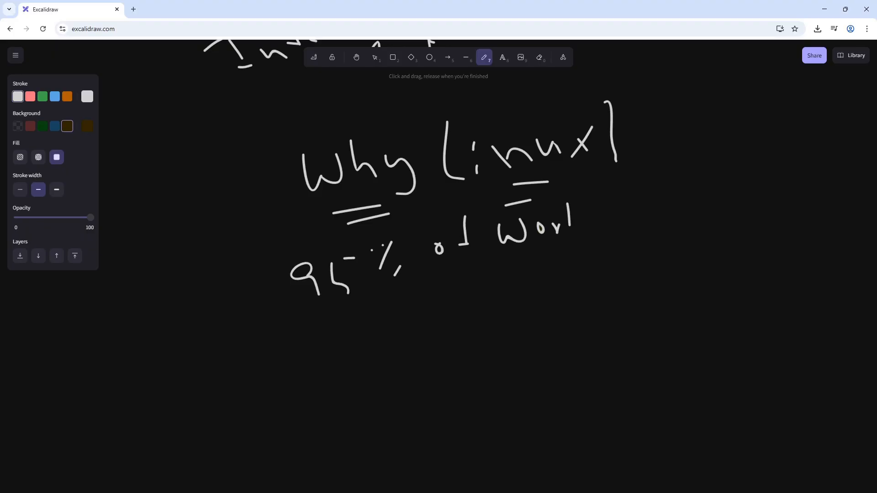
drag(594, 188, 591, 232)
- Handwrite "Servers" on the line beneath "95% of world"
drag(395, 313, 376, 350)
mouse_move(404, 338)
mouse_down()
mouse_move(413, 341)
mouse_move(464, 307)
mouse_up()
click(449, 309)
mouse_move(472, 311)
mouse_down()
mouse_move(482, 321)
mouse_move(505, 304)
mouse_up()
drag(523, 293, 528, 315)
- Continue the "Servers" line by handwriting "are" and "Linux" after it
mouse_move(570, 290)
mouse_down()
mouse_move(583, 303)
mouse_move(597, 279)
mouse_up()
mouse_move(607, 285)
mouse_down()
mouse_move(620, 288)
mouse_move(650, 263)
mouse_up()
drag(652, 267, 662, 266)
mouse_move(669, 216)
mouse_down()
mouse_move(667, 256)
mouse_move(685, 267)
mouse_up()
drag(693, 253, 694, 261)
click(702, 257)
drag(686, 233, 715, 255)
mouse_move(718, 228)
mouse_down()
mouse_move(733, 245)
mouse_move(743, 221)
mouse_move(776, 221)
mouse_up()
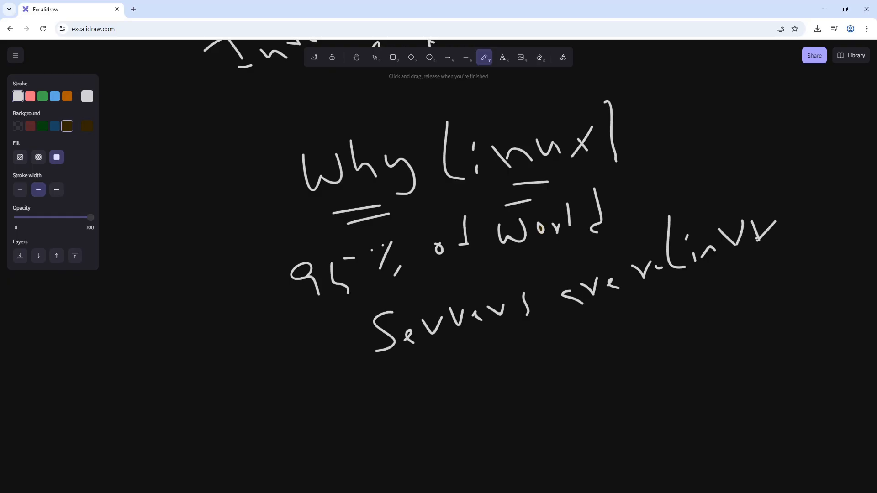
- Handwrite "Google" as the first company example beneath the "Servers" line
mouse_move(305, 373)
mouse_down()
mouse_move(334, 400)
mouse_move(351, 377)
mouse_up()
mouse_move(376, 382)
mouse_down()
mouse_move(392, 373)
mouse_move(400, 407)
mouse_up()
click(418, 374)
drag(426, 358, 425, 374)
- Handwrite "Netflix" next to the "Google" example
mouse_move(441, 364)
mouse_down()
mouse_move(447, 376)
mouse_move(484, 349)
mouse_move(508, 366)
mouse_up()
drag(513, 334, 516, 362)
drag(528, 360, 536, 363)
drag(556, 329, 548, 351)
drag(577, 319, 579, 345)
drag(599, 327, 597, 344)
drag(623, 315, 630, 336)
- Handwrite "AWS" after the "Netflix" example
drag(679, 298, 686, 296)
drag(684, 303, 684, 327)
mouse_move(684, 296)
mouse_down()
mouse_move(700, 315)
mouse_move(736, 294)
mouse_move(746, 312)
mouse_up()
- Handwrite "Azure" below "Google" and add "Gool" beneath "Netflix"
mouse_move(412, 408)
mouse_down()
mouse_move(413, 455)
mouse_move(434, 438)
mouse_up()
drag(405, 430, 467, 437)
mouse_move(470, 421)
mouse_down()
mouse_move(478, 427)
mouse_move(492, 418)
mouse_up()
drag(501, 412, 513, 410)
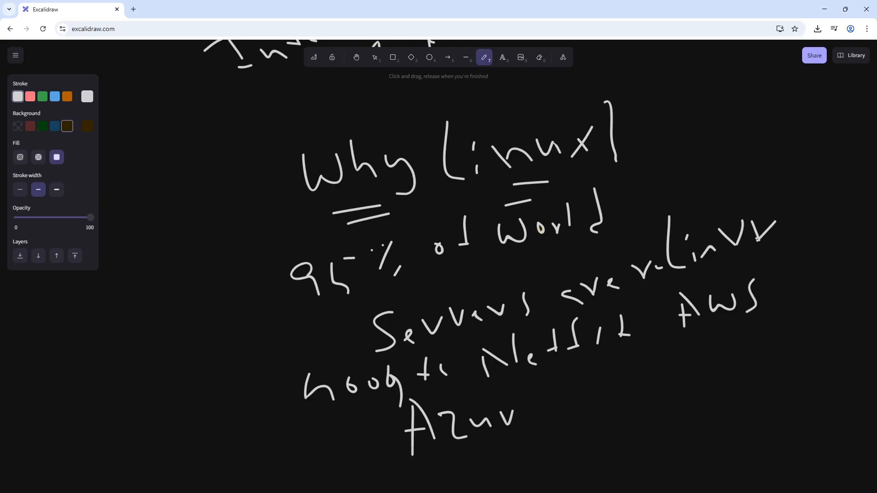
mouse_move(565, 372)
mouse_down()
mouse_move(582, 401)
mouse_move(600, 389)
mouse_up()
drag(615, 376, 640, 392)
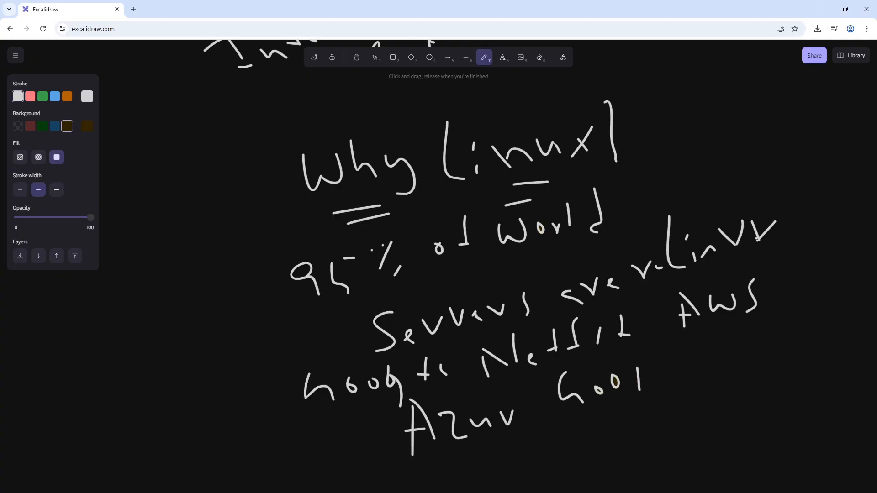
- Double-underline "Google" in the company examples and add a short stroke under "Netflix"
drag(350, 406, 418, 394)
drag(359, 422, 405, 412)
drag(516, 384, 526, 381)
right_click(560, 371)
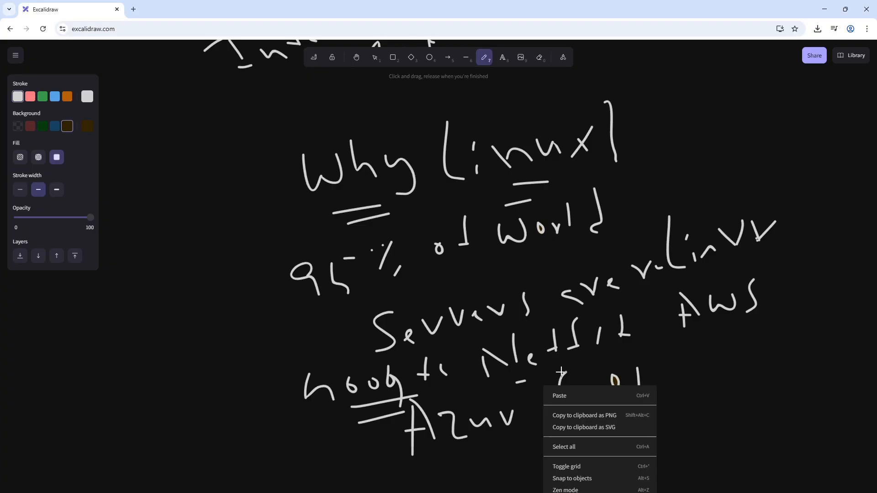
click(701, 368)
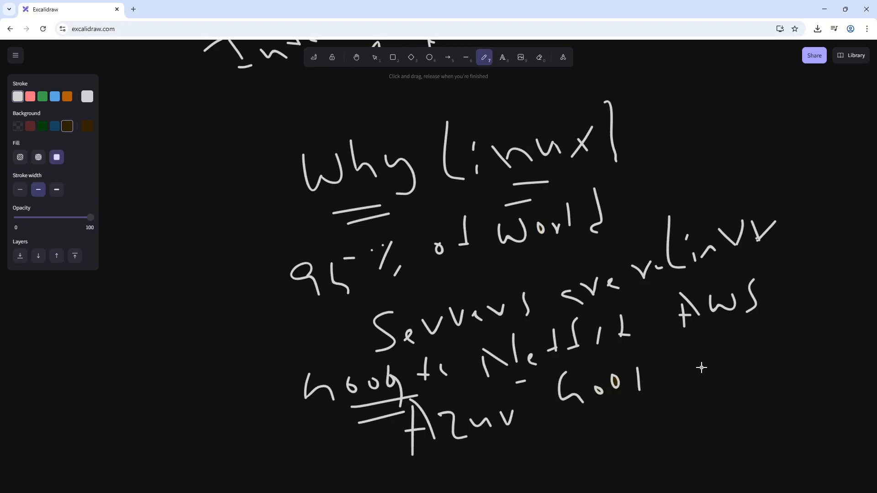
- Handwrite "Ser" with "Linux?" beneath it in the free space beside the "Servers" note
mouse_move(165, 301)
mouse_down()
mouse_move(158, 342)
mouse_move(193, 332)
mouse_up()
mouse_move(196, 317)
mouse_down()
mouse_move(209, 323)
mouse_move(211, 316)
mouse_up()
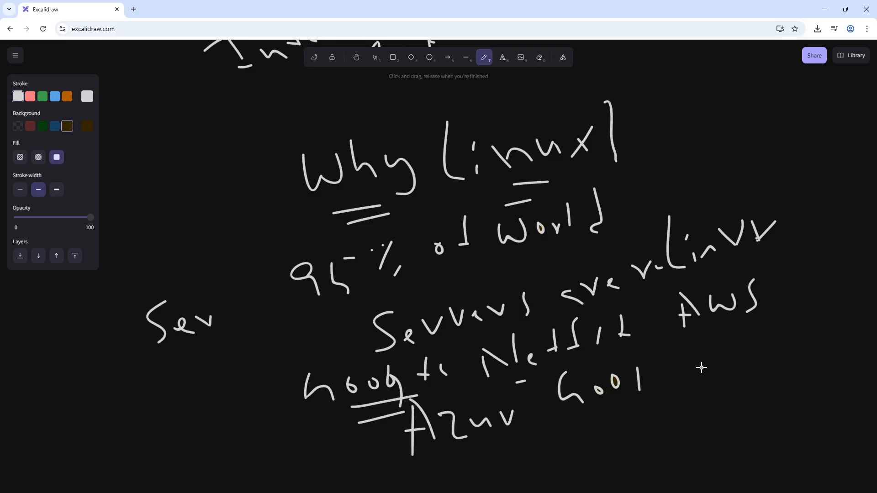
drag(114, 364, 155, 402)
mouse_move(168, 389)
mouse_down()
mouse_move(173, 399)
mouse_move(224, 365)
mouse_up()
click(160, 371)
drag(238, 343, 257, 360)
drag(242, 357, 254, 341)
drag(250, 320, 272, 340)
click(284, 351)
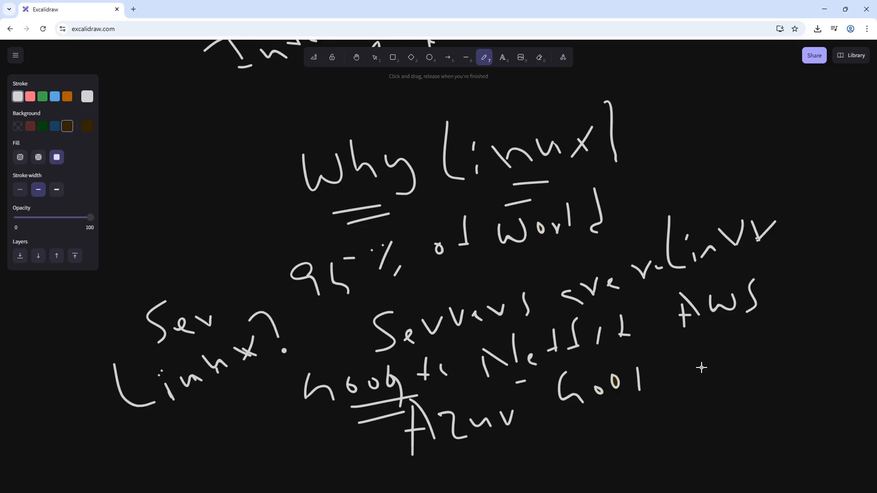
- Underline the "Linux?" note with one long and one short stroke, adding two dots beneath it
drag(136, 417, 267, 381)
drag(179, 424, 220, 410)
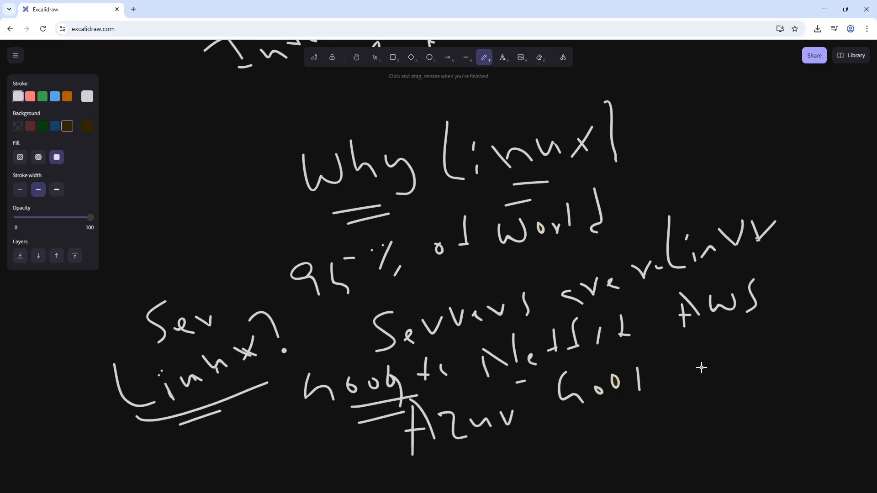
click(221, 418)
click(194, 429)
- Handwrite an underlined "Windows" beside the "Why Linux" heading
mouse_move(147, 209)
mouse_down()
mouse_move(170, 220)
mouse_move(184, 210)
mouse_move(222, 215)
mouse_up()
click(197, 217)
mouse_move(230, 183)
mouse_down()
mouse_move(223, 209)
mouse_move(250, 198)
mouse_up()
drag(266, 177, 266, 200)
drag(183, 244, 227, 234)
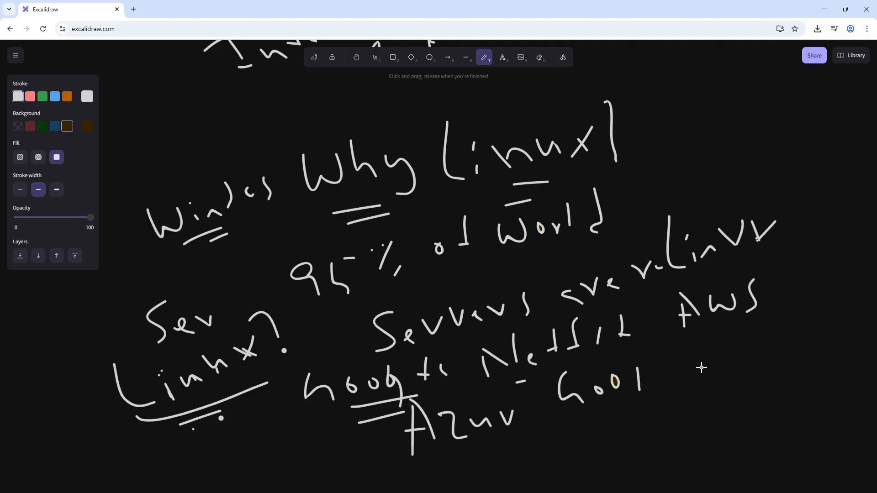
- Handwrite "What?" with a double underline on the empty canvas area below the company examples
scroll(701, 368, down, 6)
drag(219, 261, 252, 260)
mouse_move(257, 244)
mouse_down()
mouse_move(249, 269)
mouse_move(273, 263)
mouse_up()
click(296, 252)
drag(288, 244, 298, 260)
drag(302, 224, 302, 252)
drag(299, 244, 347, 258)
drag(234, 297, 277, 284)
drag(243, 305, 273, 296)
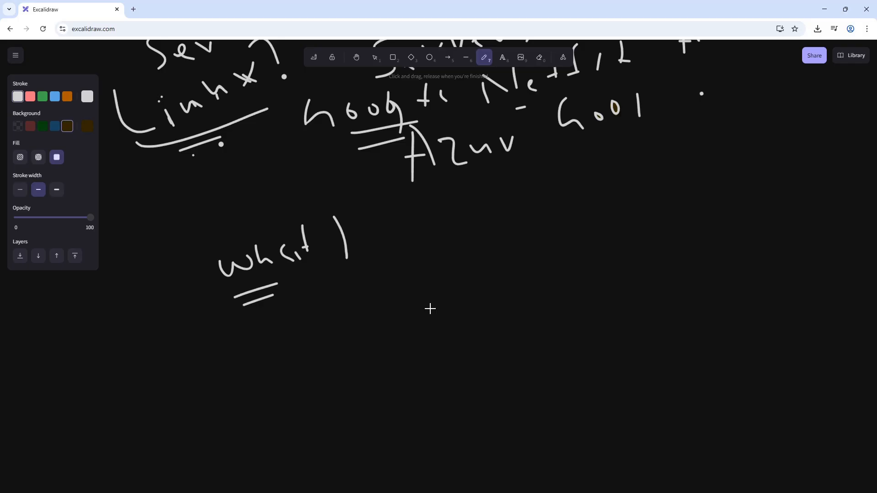
drag(300, 246, 322, 239)
mouse_move(308, 246)
mouse_down()
mouse_move(317, 257)
mouse_move(292, 258)
mouse_up()
- Handwrite "Ubuntu iso" beneath the "What?" heading
mouse_move(327, 303)
mouse_down()
mouse_move(347, 294)
mouse_move(372, 319)
mouse_up()
drag(402, 300, 411, 295)
mouse_move(419, 264)
mouse_down()
mouse_move(422, 290)
mouse_move(440, 287)
mouse_up()
drag(454, 255, 451, 260)
drag(461, 263, 466, 279)
drag(484, 265, 483, 266)
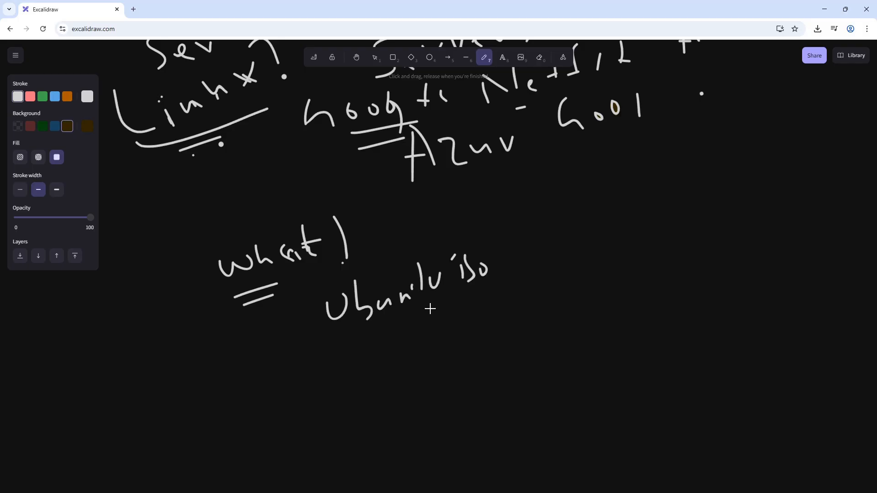
- Handwrite "image" after "Ubuntu iso" to complete the note beside the "What?" heading
drag(567, 261, 571, 274)
click(566, 255)
drag(516, 258, 514, 275)
drag(515, 252, 517, 256)
drag(531, 262, 556, 260)
mouse_move(574, 252)
mouse_down()
mouse_move(588, 270)
mouse_move(606, 256)
mouse_up()
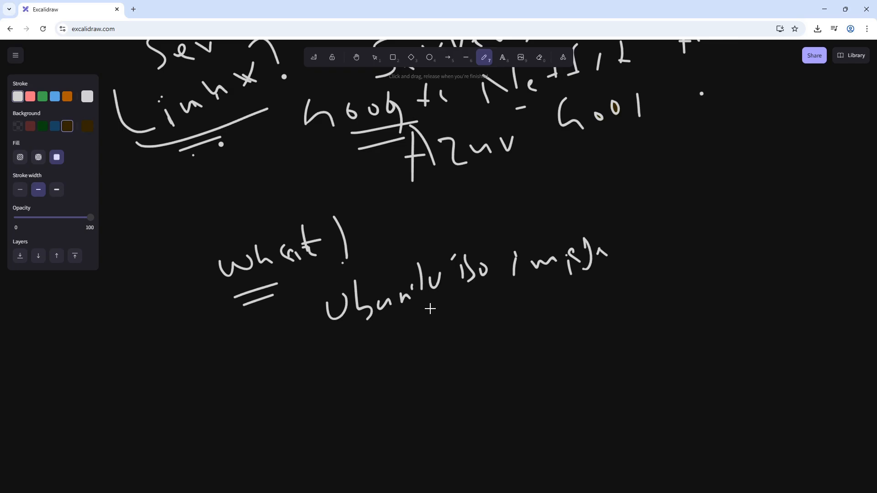
- Draw a rough box below "What?" with one arrow into it from "Ubuntu" and another arrow leading out
mouse_move(224, 358)
mouse_down()
mouse_move(243, 391)
mouse_move(264, 385)
mouse_up()
mouse_move(327, 317)
mouse_down()
mouse_move(296, 342)
mouse_move(299, 355)
mouse_up()
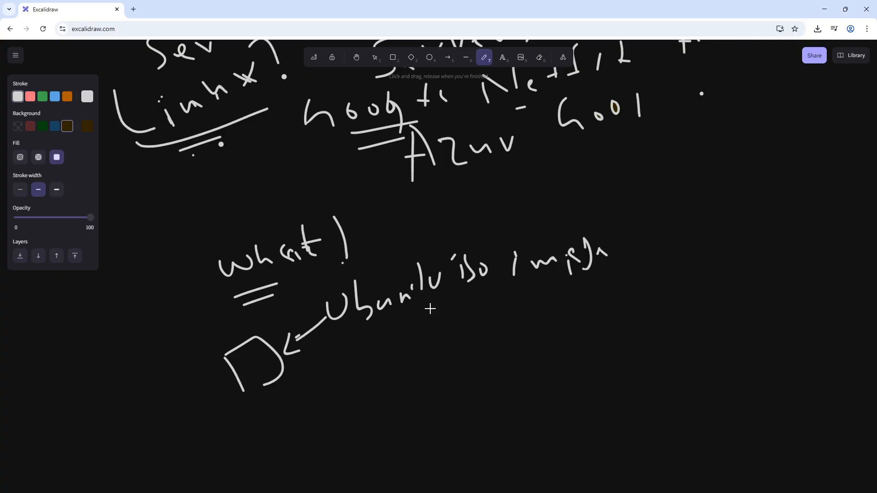
mouse_move(279, 380)
mouse_down()
mouse_move(306, 374)
mouse_move(311, 387)
mouse_up()
- Handwrite "First server" beside the arrow leading out of the box
drag(342, 349, 350, 374)
mouse_move(338, 339)
mouse_down()
mouse_move(351, 338)
mouse_move(355, 357)
mouse_up()
drag(367, 353, 395, 358)
drag(399, 332, 406, 340)
mouse_move(424, 325)
mouse_down()
mouse_move(414, 351)
mouse_move(435, 343)
mouse_up()
mouse_move(442, 327)
mouse_down()
mouse_move(450, 342)
mouse_move(469, 328)
mouse_up()
drag(468, 330, 497, 323)
- Handwrite "How?" with a double underline on the empty canvas area below the box
scroll(270, 308, down, 5)
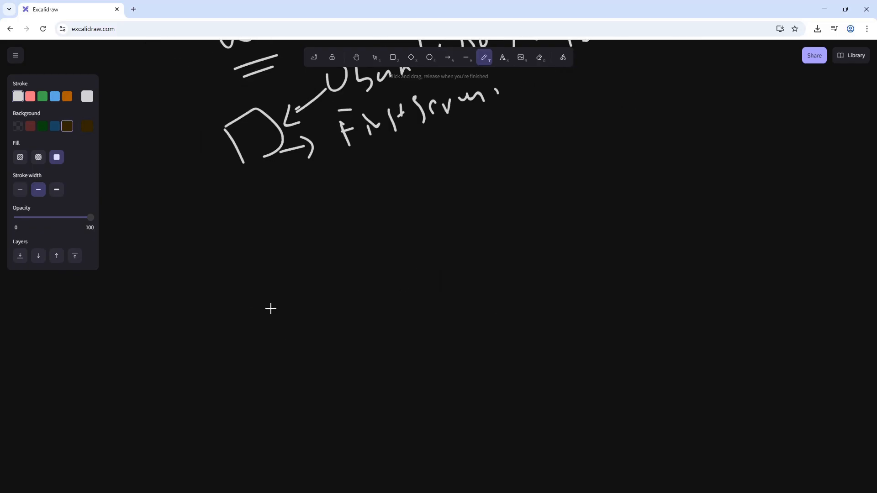
drag(151, 238, 167, 279)
mouse_move(153, 273)
mouse_down()
mouse_move(186, 267)
mouse_move(199, 247)
mouse_move(238, 235)
mouse_up()
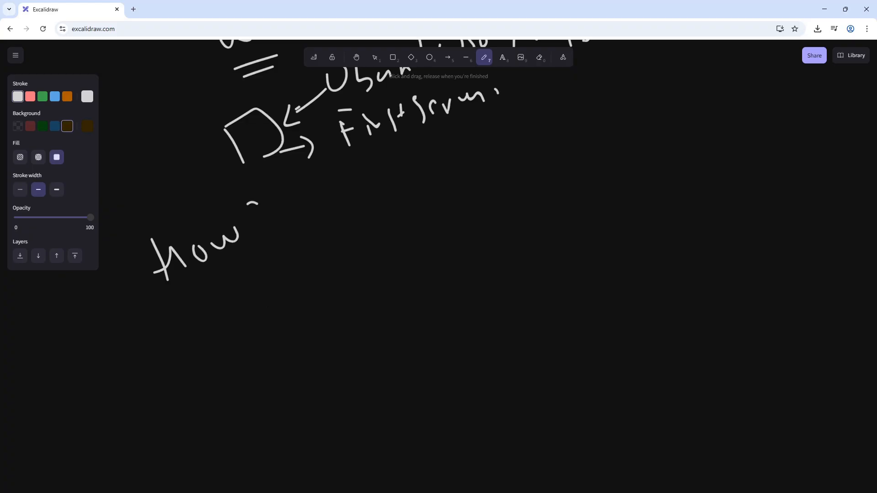
drag(247, 204, 269, 234)
drag(171, 302, 231, 273)
drag(190, 303, 228, 285)
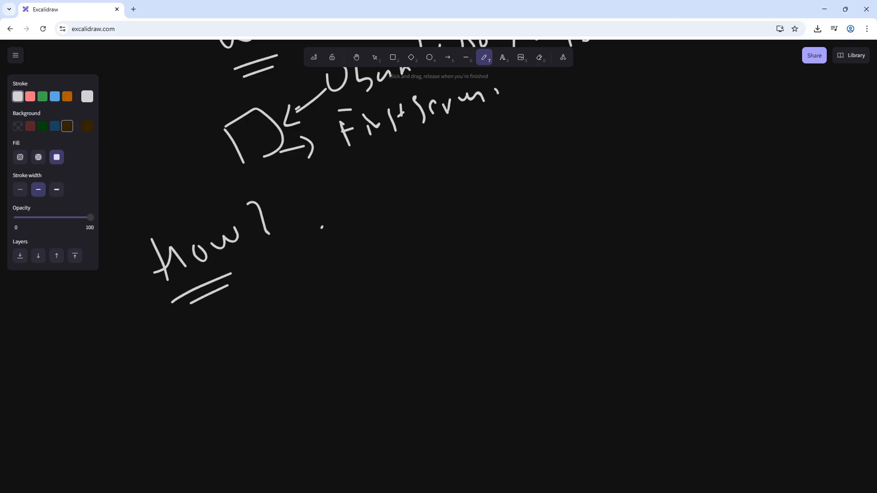
- Handwrite "Step by step" beside the "How?" heading
drag(326, 227, 309, 261)
mouse_move(327, 220)
mouse_down()
mouse_move(329, 249)
mouse_move(347, 246)
mouse_up()
mouse_move(356, 236)
mouse_down()
mouse_move(357, 260)
mouse_move(361, 250)
mouse_up()
mouse_move(372, 213)
mouse_down()
mouse_move(384, 244)
mouse_move(400, 227)
mouse_up()
drag(395, 228, 399, 251)
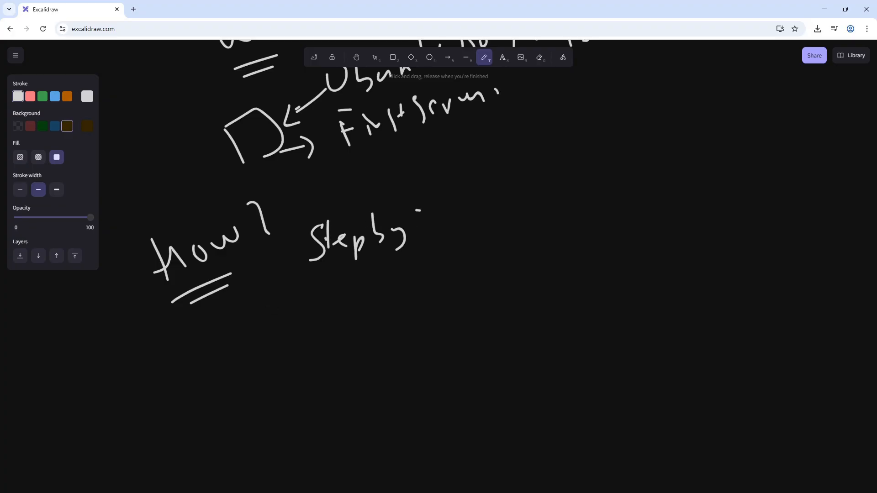
drag(422, 209, 415, 241)
mouse_move(420, 215)
mouse_down()
mouse_move(429, 204)
mouse_move(442, 218)
mouse_up()
mouse_move(447, 218)
mouse_down()
mouse_move(449, 249)
mouse_move(457, 210)
mouse_up()
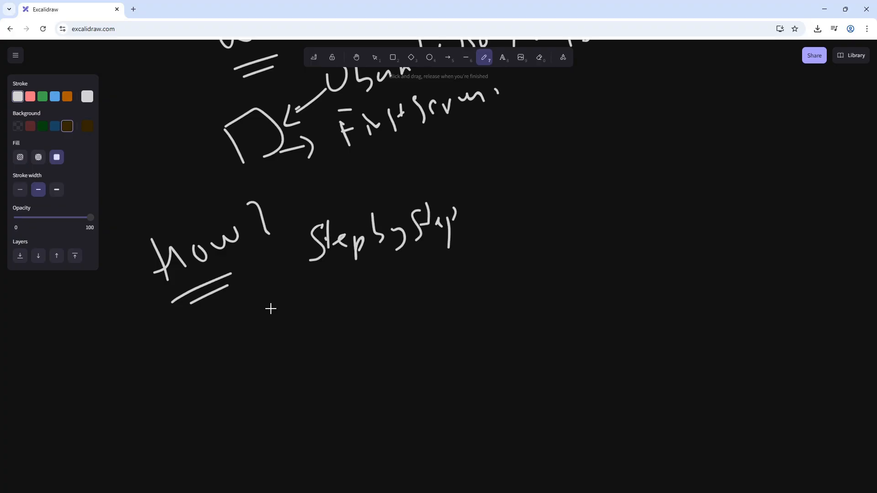
- Underline the individual words of the "Step by step" note with short strokes
drag(318, 264, 353, 257)
drag(311, 277, 333, 270)
drag(387, 250, 402, 251)
drag(387, 265, 448, 236)
- Handwrite "Learning" with a double underline beneath "Step by step"
mouse_move(299, 289)
mouse_down()
mouse_move(303, 321)
mouse_move(392, 284)
mouse_move(403, 296)
mouse_up()
drag(321, 334, 362, 321)
drag(333, 340, 363, 330)
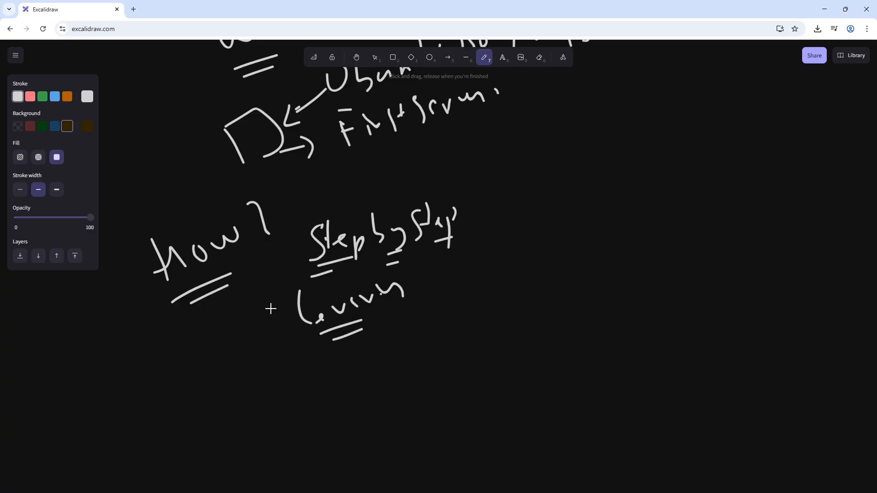
- Handwrite "ISO?" with a double underline in the empty area beyond the "First server" note
scroll(275, 491, up, 2)
drag(547, 236, 548, 264)
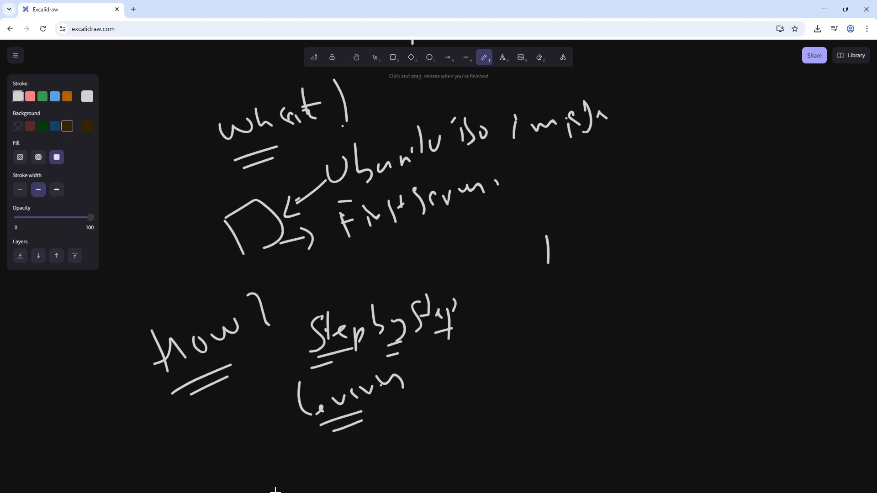
mouse_move(579, 235)
mouse_down()
mouse_move(570, 266)
mouse_move(594, 261)
mouse_up()
mouse_move(632, 226)
mouse_down()
mouse_move(636, 249)
mouse_move(607, 260)
mouse_move(594, 285)
mouse_up()
click(634, 263)
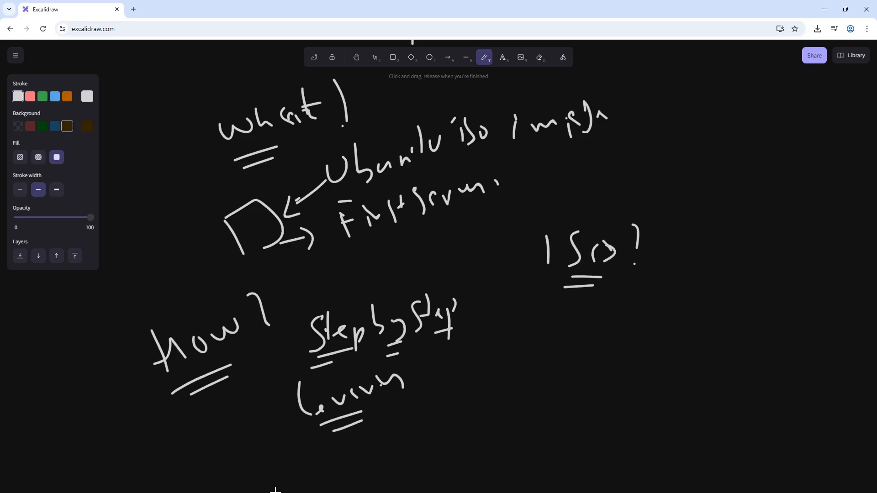
- Handwrite "Digital copy" beneath the "ISO?" heading
drag(538, 314, 536, 342)
drag(533, 305, 554, 334)
mouse_move(564, 319)
mouse_down()
mouse_move(560, 343)
mouse_move(591, 327)
mouse_up()
drag(587, 322, 601, 323)
drag(637, 300, 631, 328)
drag(648, 314, 646, 316)
mouse_move(661, 313)
mouse_down()
mouse_move(660, 333)
mouse_move(666, 322)
mouse_up()
drag(672, 314, 674, 340)
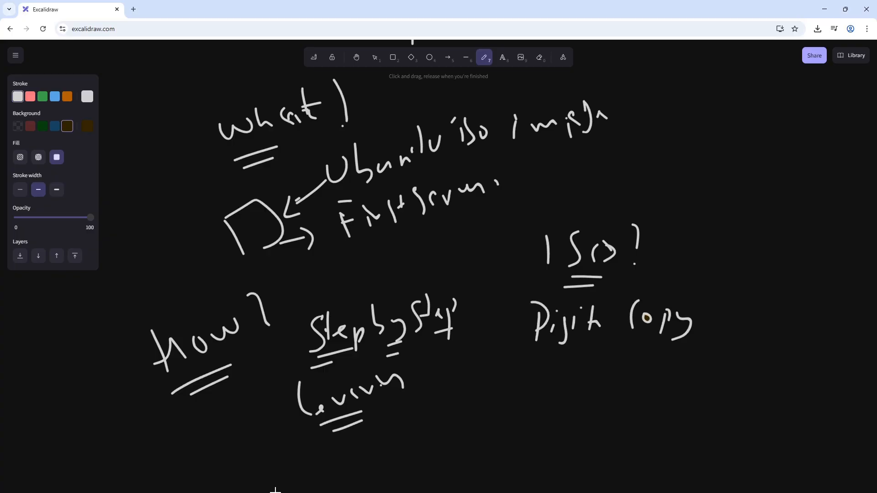
- Handwrite "of OS" beneath "Digital copy" and draw a long arrow from "OS" back to the box
drag(562, 358, 555, 361)
mouse_move(594, 336)
mouse_down()
mouse_move(589, 372)
mouse_move(589, 362)
mouse_up()
mouse_move(632, 348)
mouse_down()
mouse_move(629, 379)
mouse_move(633, 348)
mouse_move(670, 382)
mouse_up()
click(663, 361)
mouse_move(618, 355)
mouse_down()
mouse_move(460, 271)
mouse_move(306, 250)
mouse_move(313, 261)
mouse_up()
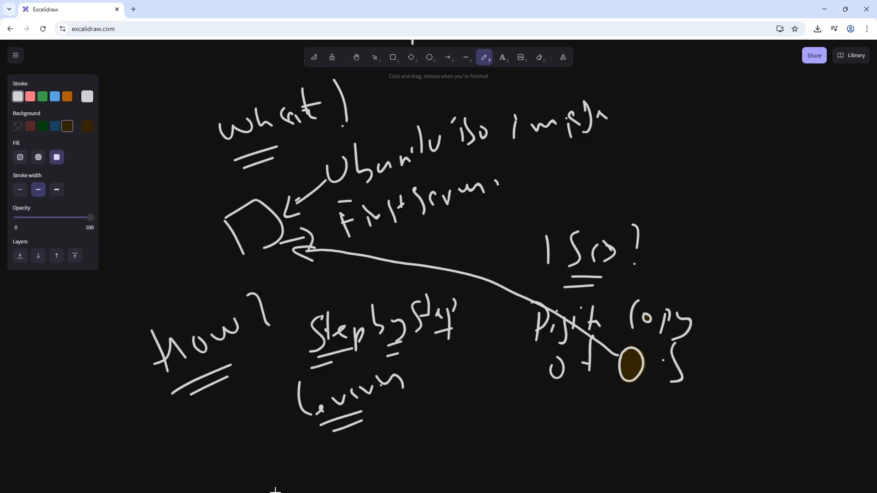
- Handwrite "Ubuntu" beneath the "of OS" line and double-underline it
mouse_move(526, 397)
mouse_down()
mouse_move(569, 425)
mouse_move(587, 411)
mouse_up()
drag(597, 399, 609, 418)
drag(614, 389, 614, 414)
mouse_move(623, 406)
mouse_down()
mouse_move(639, 410)
mouse_move(616, 423)
mouse_up()
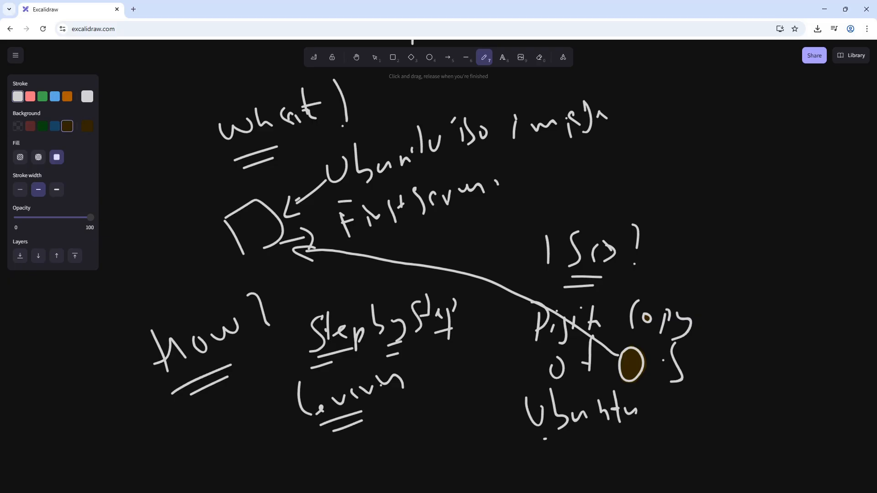
drag(544, 439, 589, 434)
drag(540, 452, 566, 447)
- Handwrite "official" beside the underlined "Ubuntu" and add two short underline strokes below, between the words
mouse_move(663, 412)
mouse_down()
mouse_move(679, 395)
mouse_move(696, 400)
mouse_move(711, 422)
mouse_up()
mouse_move(720, 411)
mouse_down()
mouse_move(733, 420)
mouse_move(704, 422)
mouse_move(706, 407)
mouse_up()
drag(625, 445, 655, 441)
drag(635, 453, 647, 450)
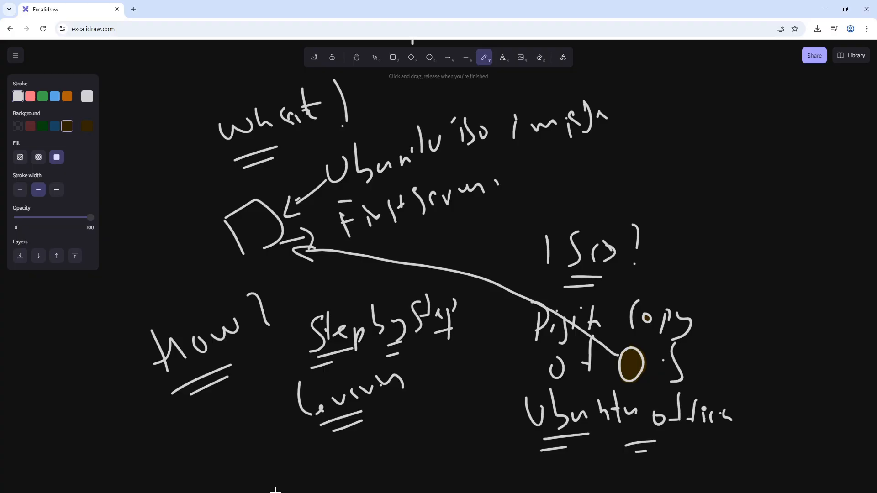
- Open the ubuntu.com website in a new browser tab
click(133, 10)
text(https://ubuntu.com/)
key(Return)
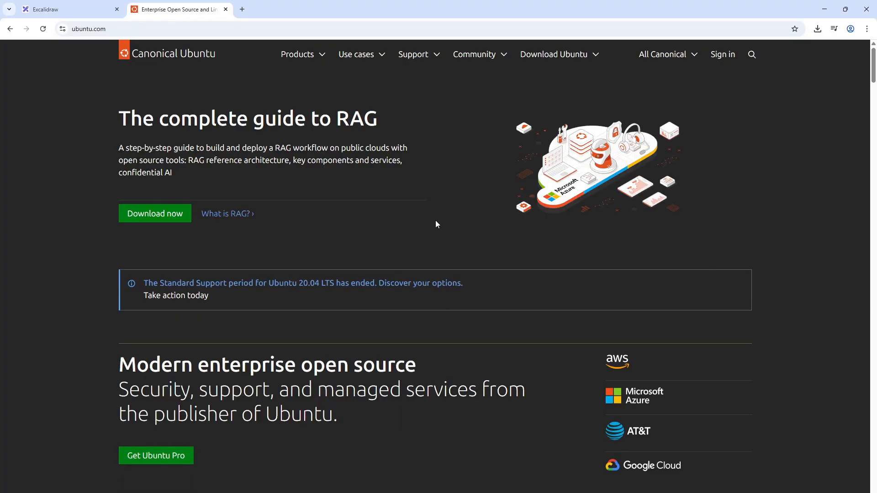
- Go to the Get Ubuntu Server download page on the Ubuntu website
click(574, 62)
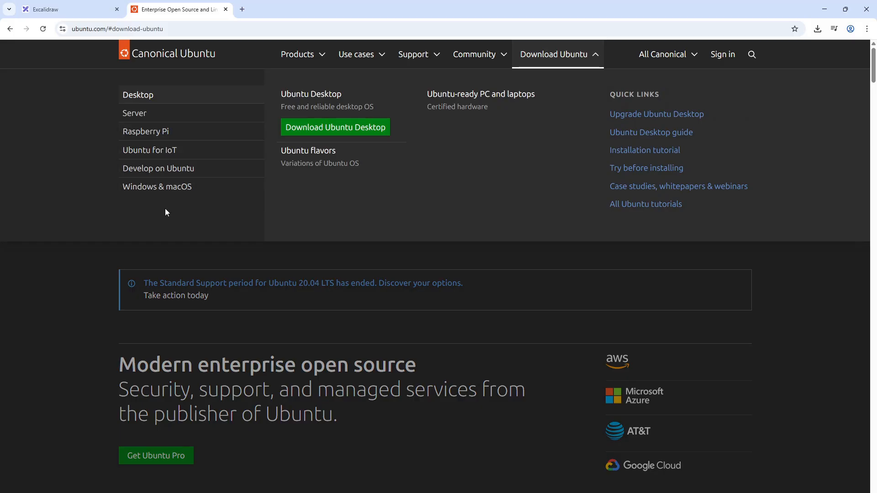
click(143, 114)
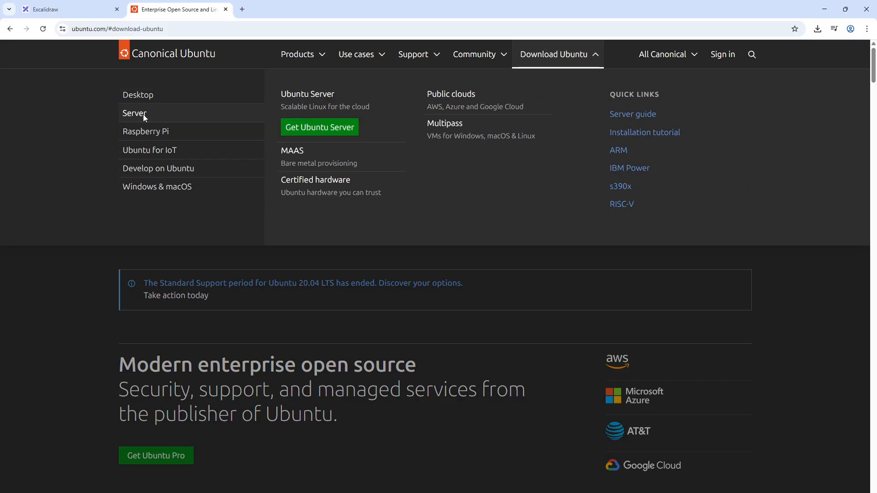
click(315, 130)
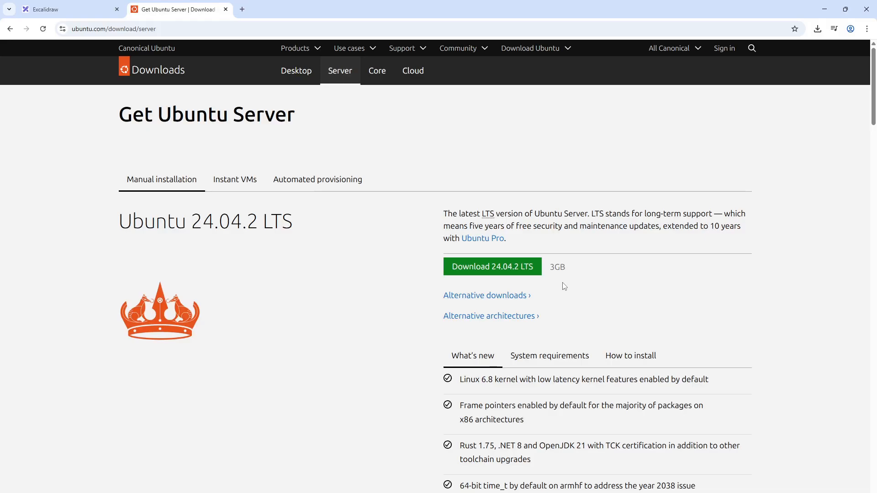
- Look over the Ubuntu Server releases offered and highlight "LTS" in the Ubuntu 24.04.2 heading
scroll(564, 286, down, 5)
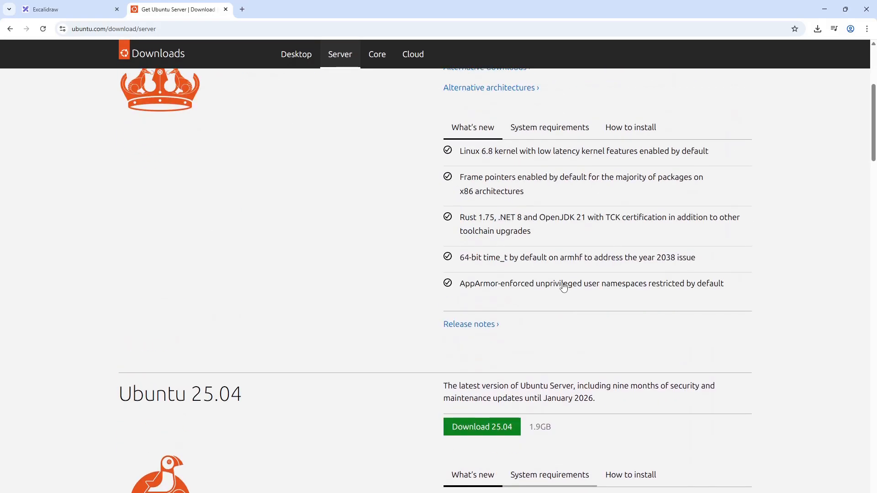
scroll(563, 287, up, 5)
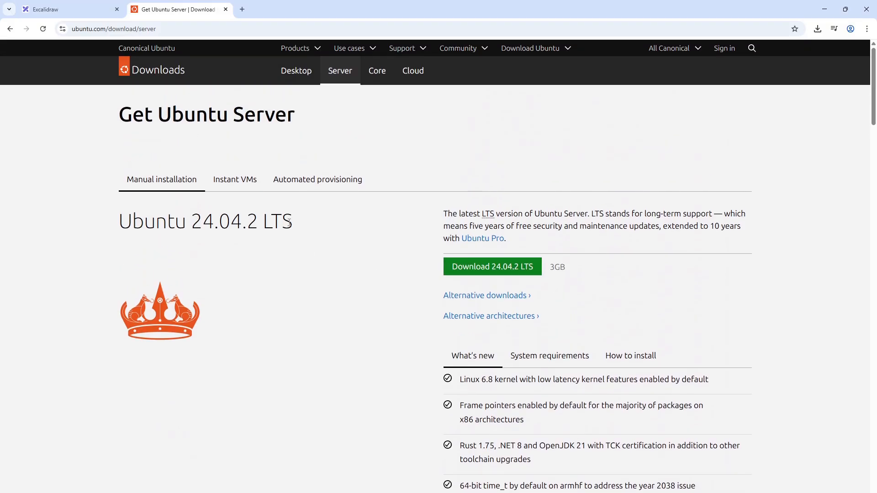
drag(290, 223, 263, 222)
double_click(272, 222)
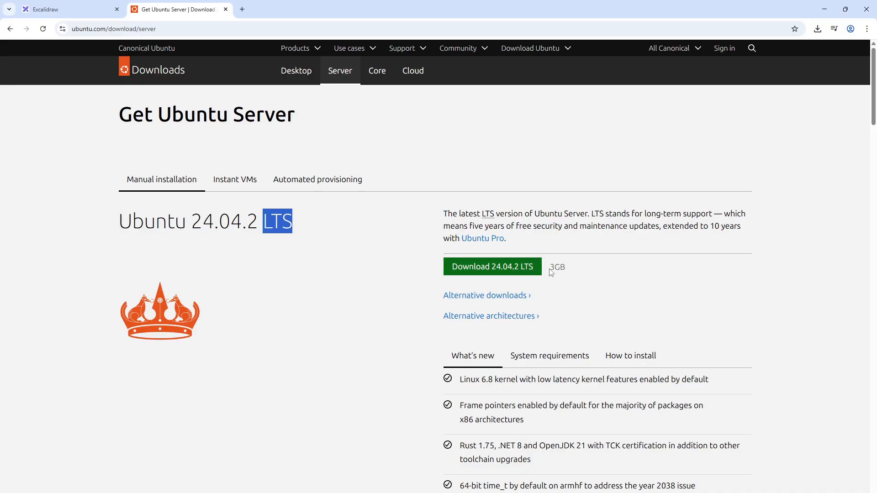
- Download the Ubuntu Server 24.04.2 LTS image
scroll(552, 272, down, 1)
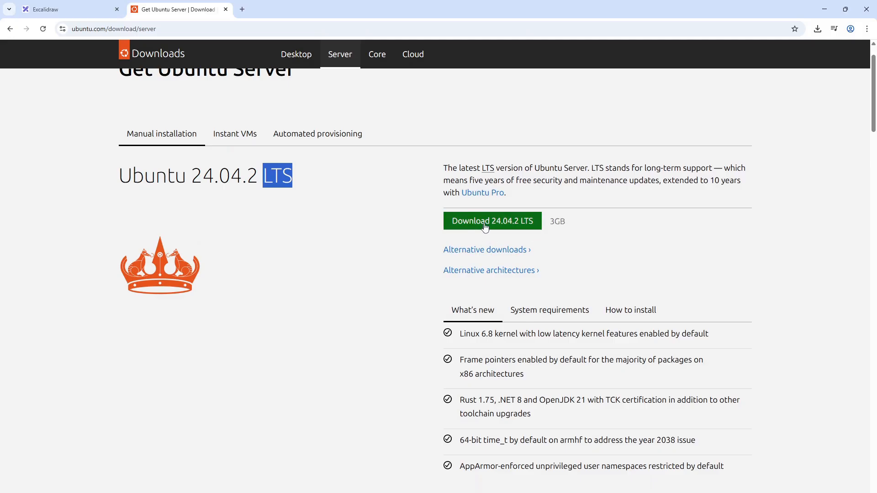
scroll(490, 281, down, 3)
scroll(489, 282, up, 4)
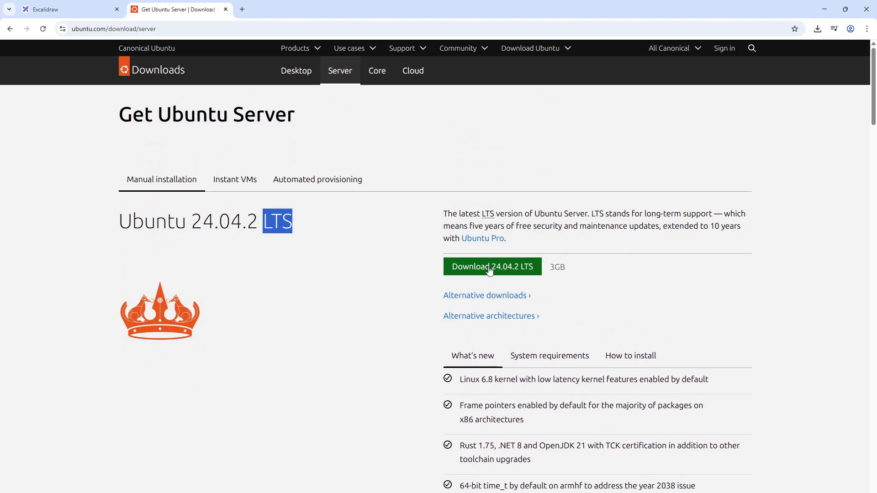
click(490, 270)
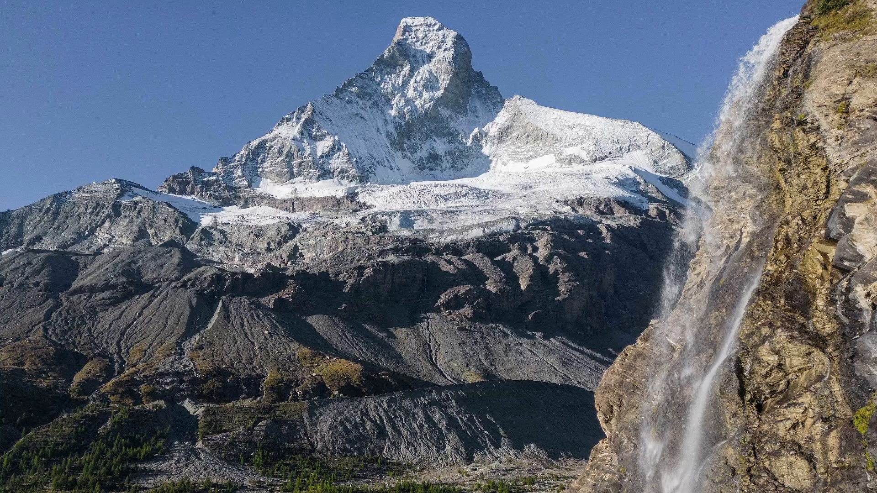
- Switch to Oracle VirtualBox Manager and open the storage settings of the DevOpsLab-1 virtual machine
click(560, 489)
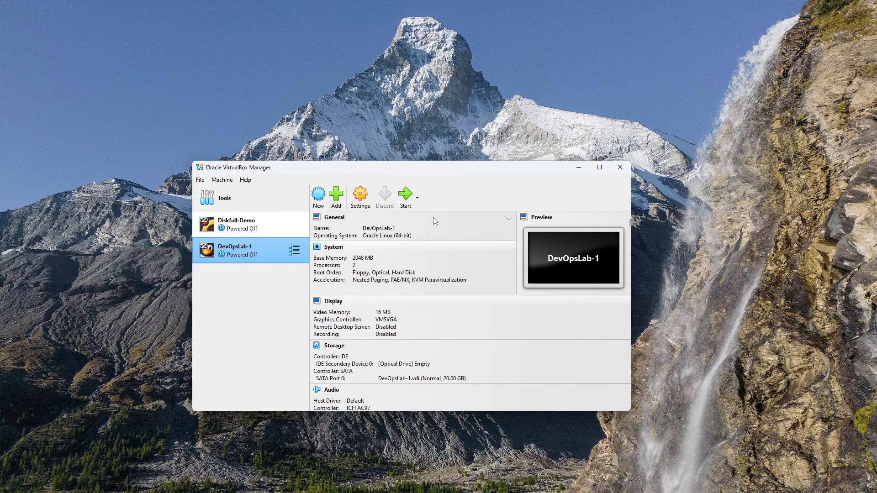
drag(438, 171, 430, 166)
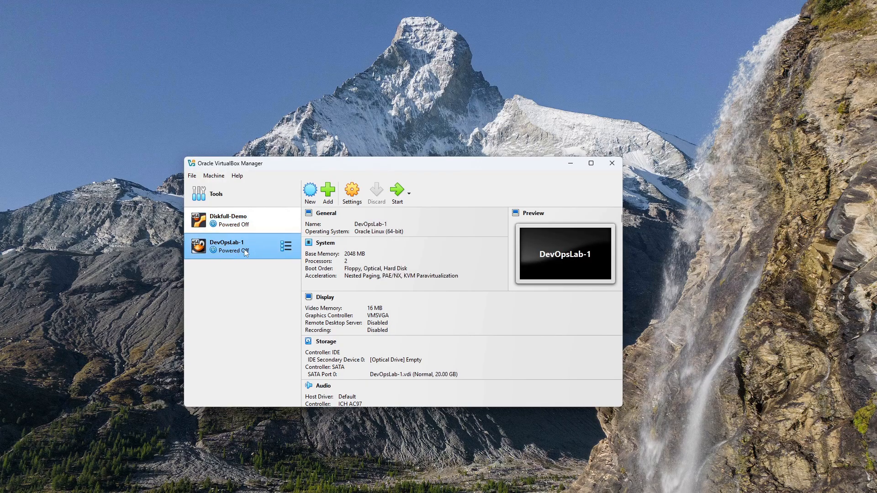
click(350, 196)
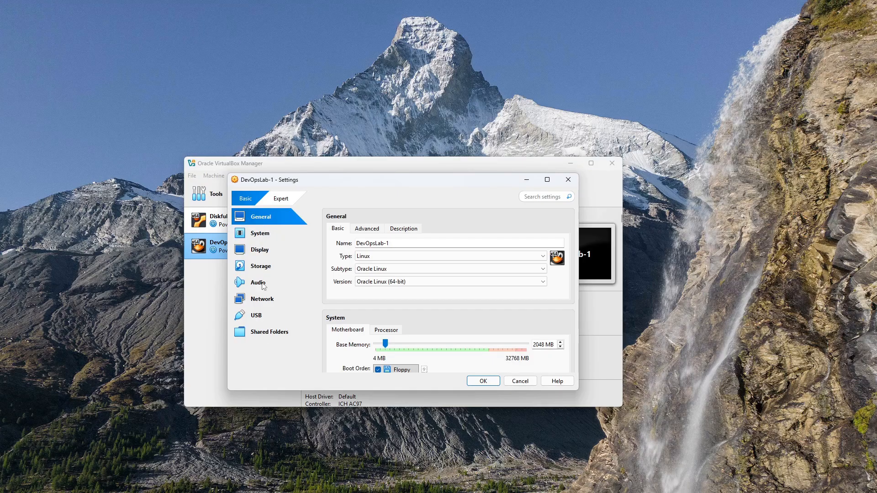
click(262, 269)
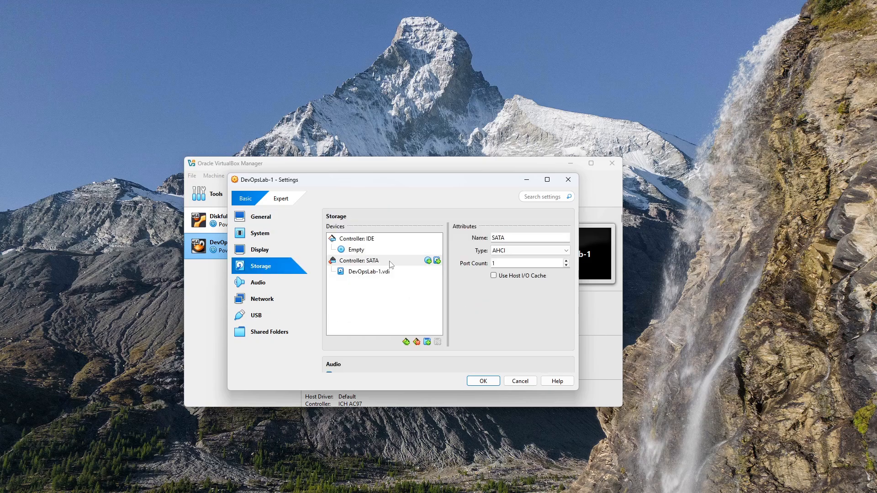
- Attach the ubuntu-24.04.2-live-server-amd64 disc image from Downloads to the empty IDE optical drive and save the settings
click(361, 253)
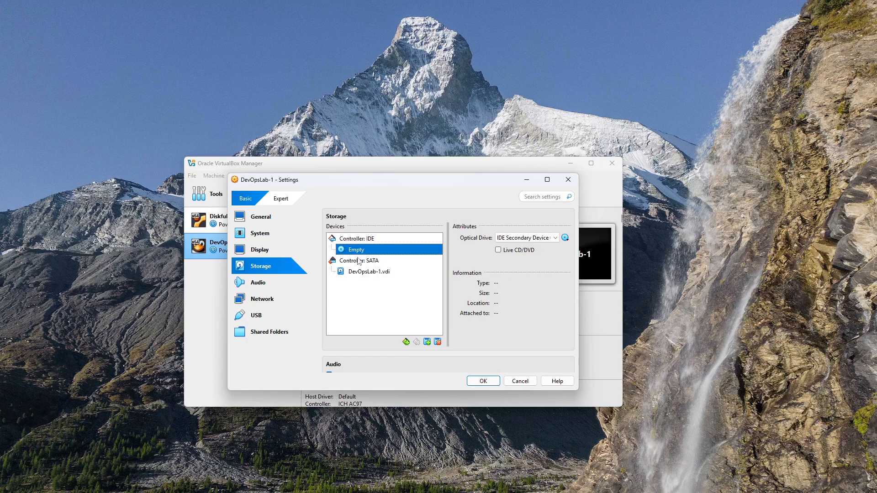
click(258, 269)
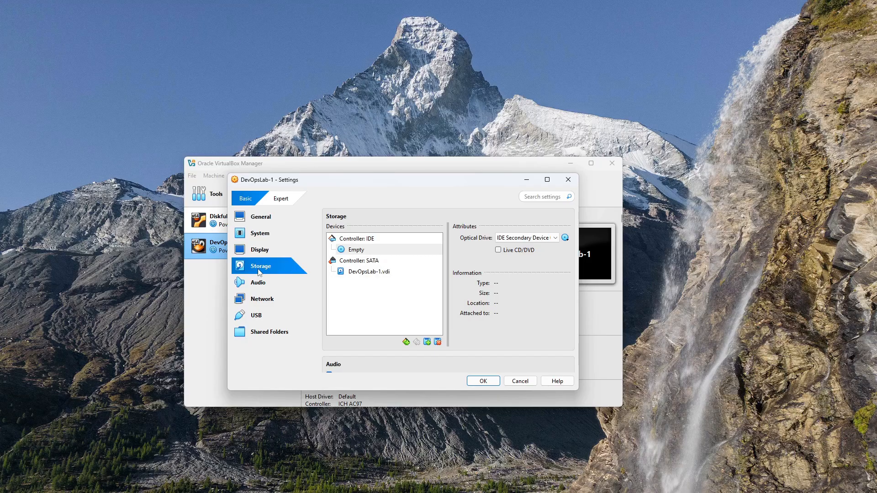
click(355, 250)
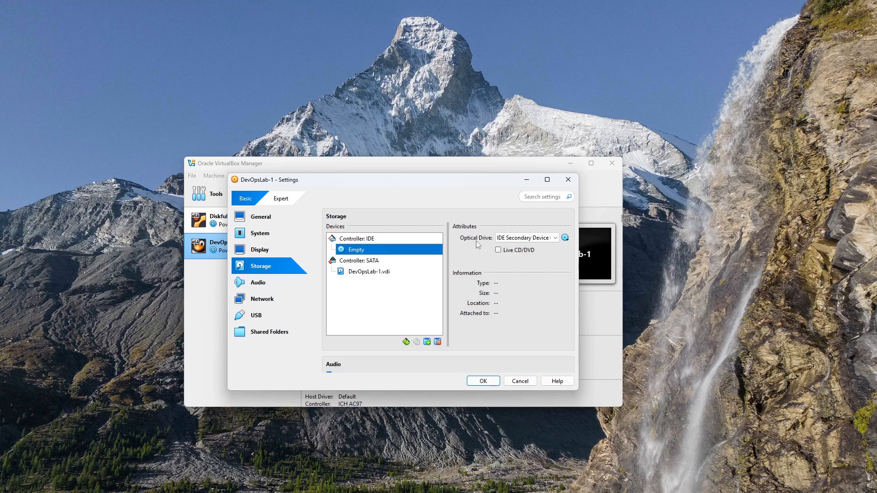
click(565, 239)
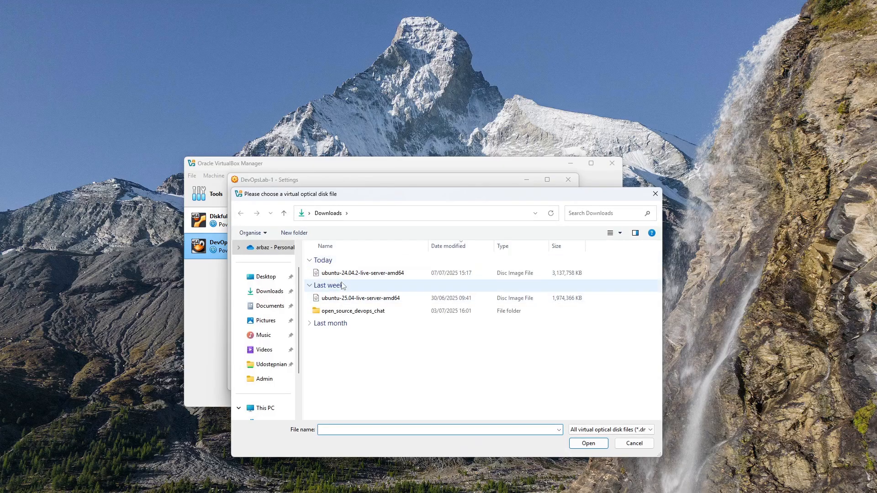
click(344, 274)
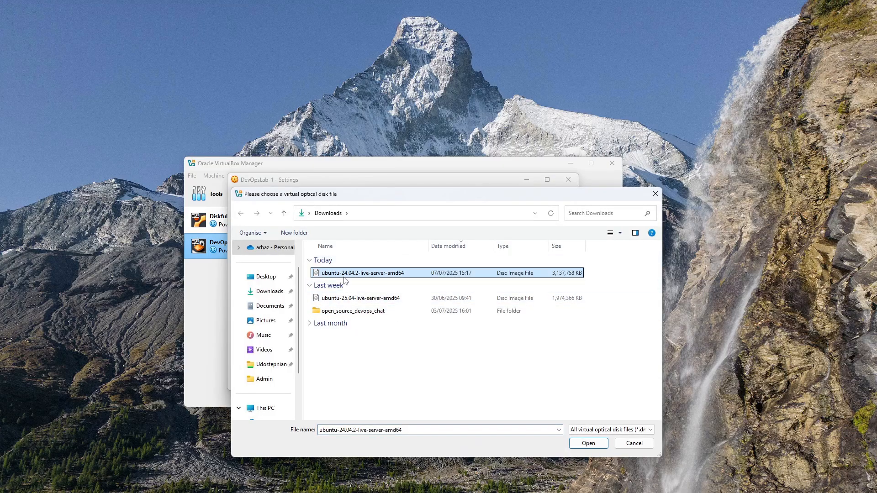
click(580, 444)
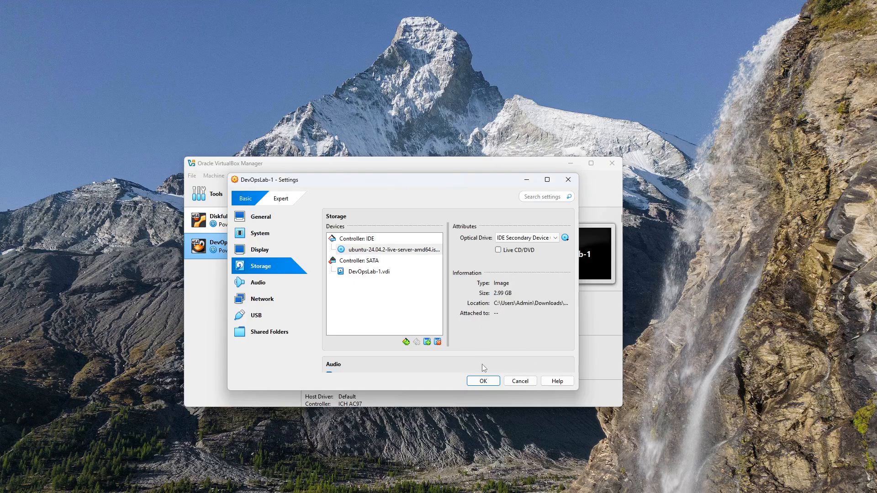
click(483, 382)
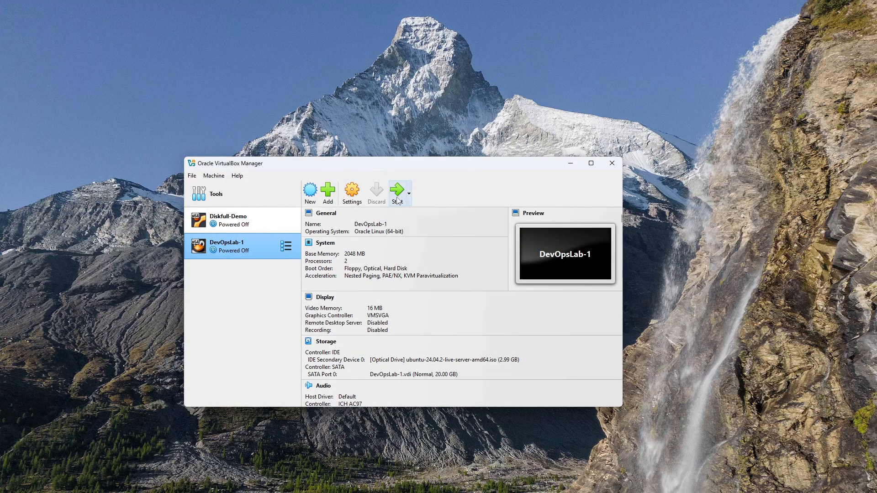
- Start the DevOpsLab-1 virtual machine and boot its "Try or Install Ubuntu Server" entry
click(254, 228)
click(255, 244)
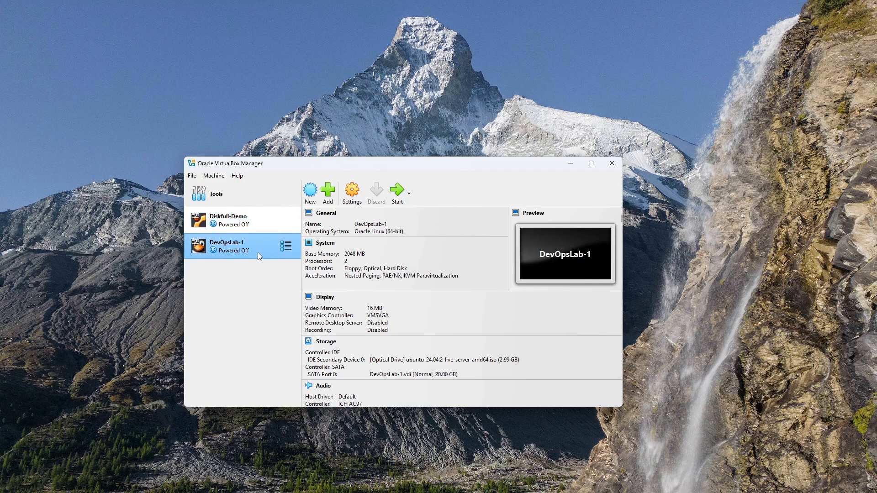
right_click(243, 249)
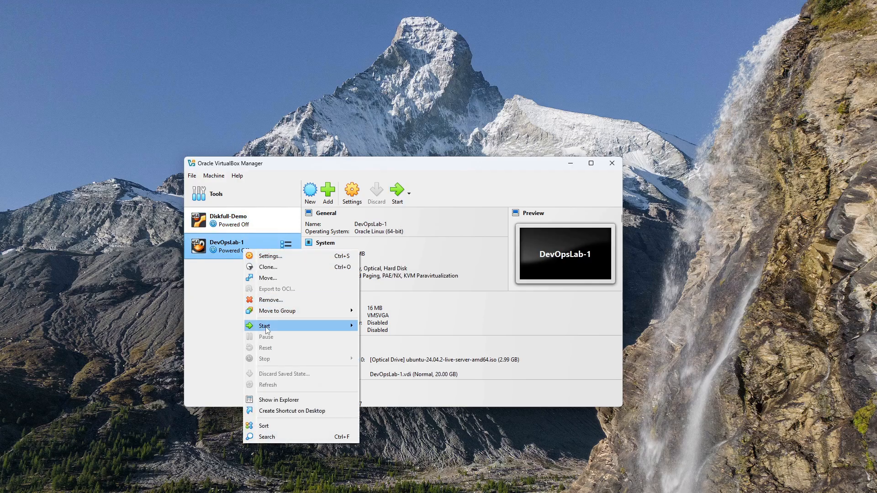
mouse_move(267, 329)
click(234, 282)
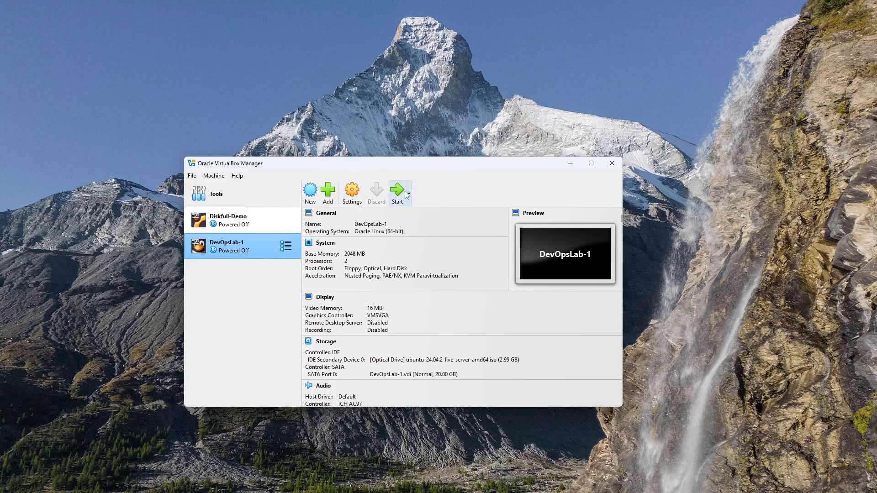
click(397, 195)
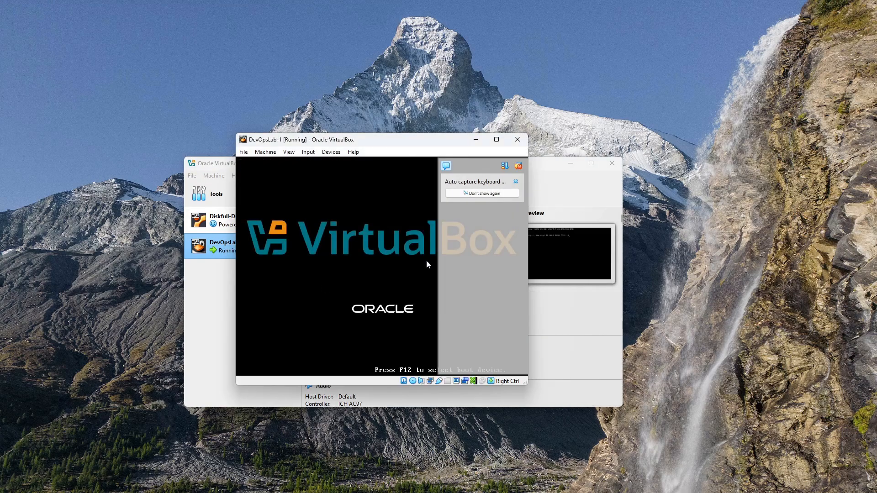
drag(445, 143, 478, 149)
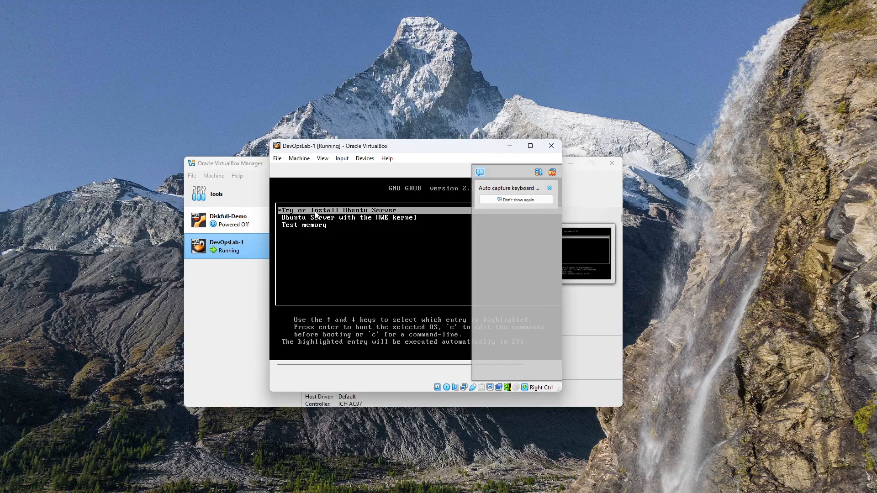
key(Return)
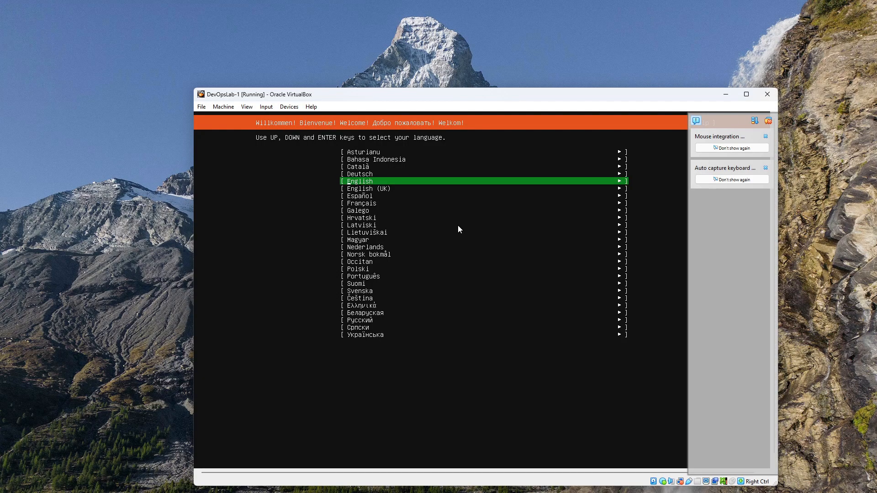
- Set the installer to English with the English (US) keyboard layout and the standard Ubuntu Server installation type
key(Return)
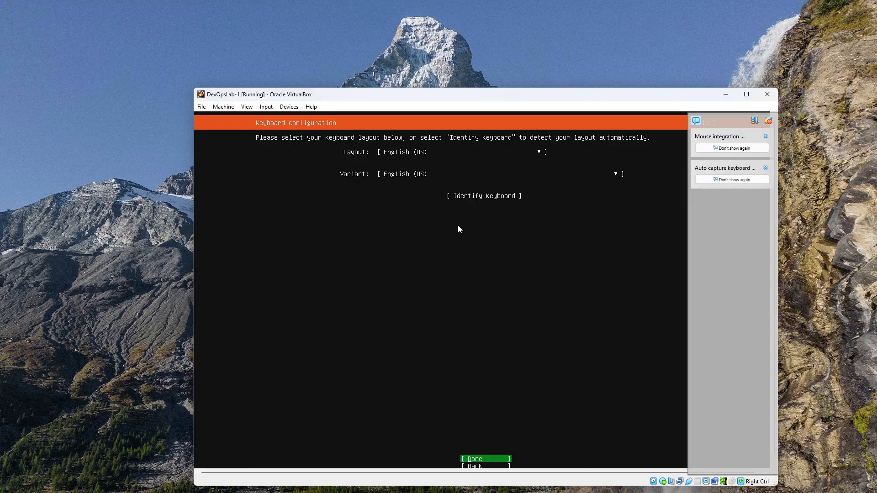
key(Return)
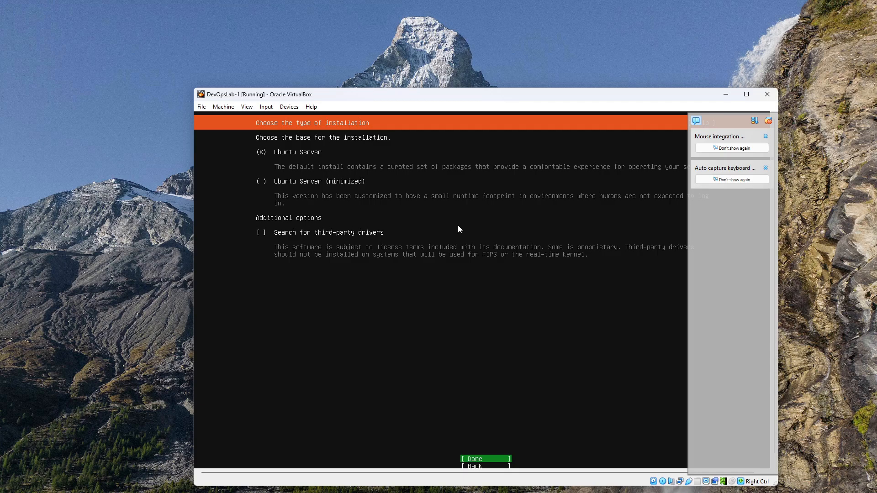
key(Return)
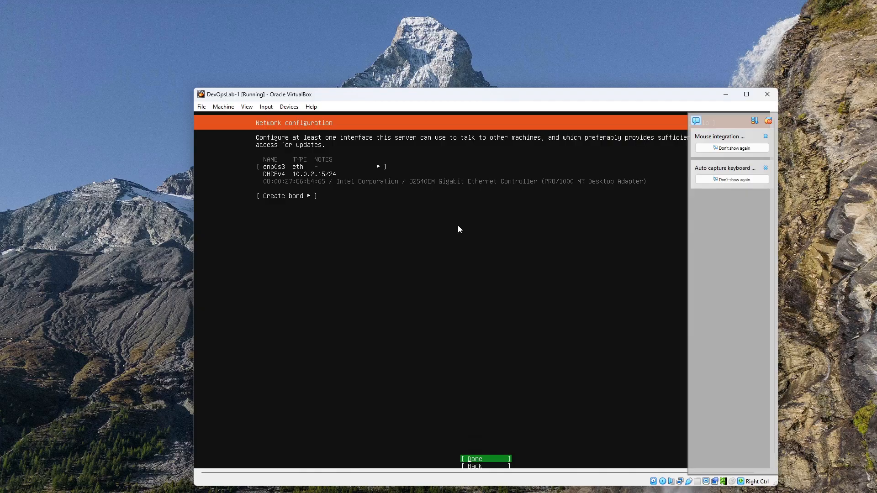
- Accept the default connection settings: DHCPv4 on enp0s3, a blank proxy address and the pl.archive.ubuntu.com mirror
key(Return)
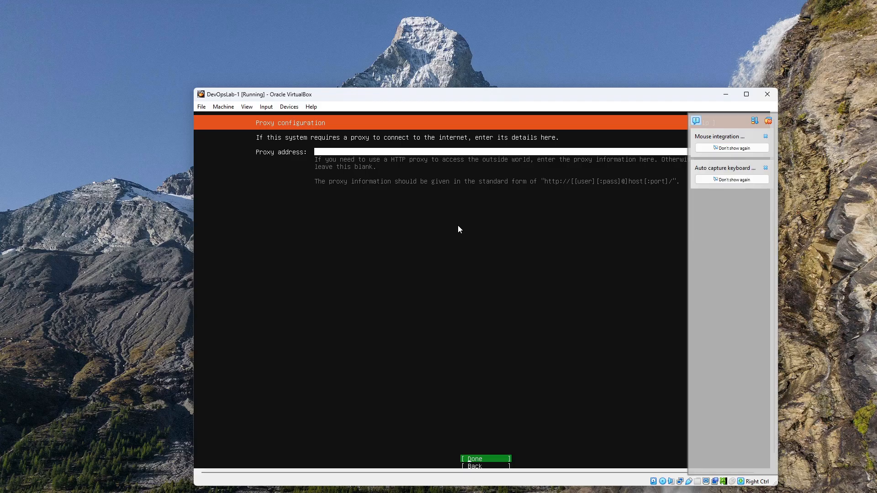
key(Return)
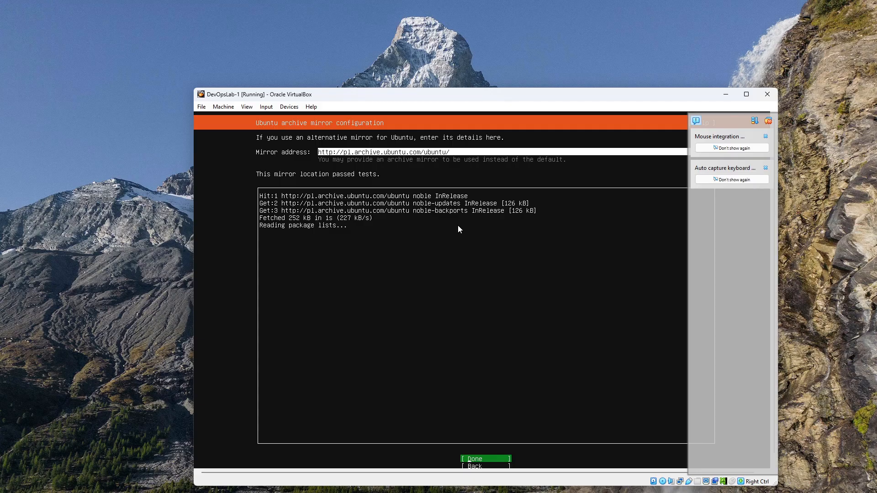
key(Return)
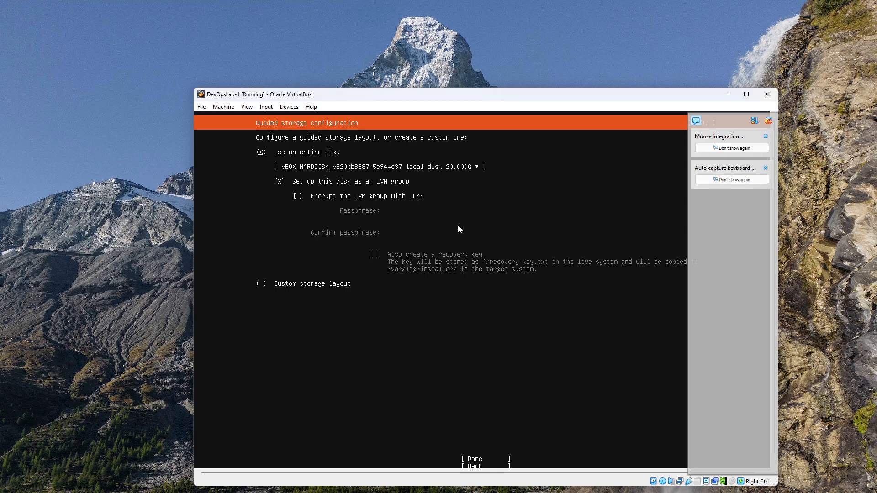
- Accept the guided layout using the entire 20 GB disk as an unencrypted LVM group, and confirm the destructive action
key(Tab)
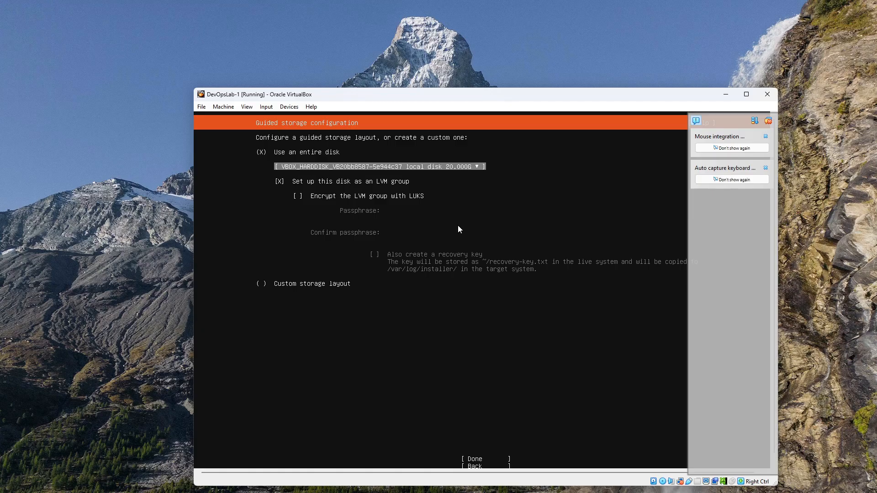
key(Tab)
key(Tab)
key(Tab)
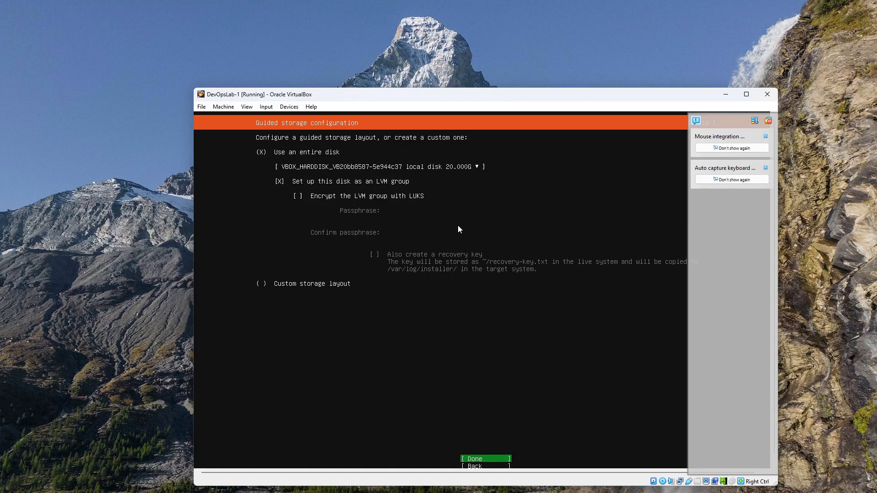
key(Return)
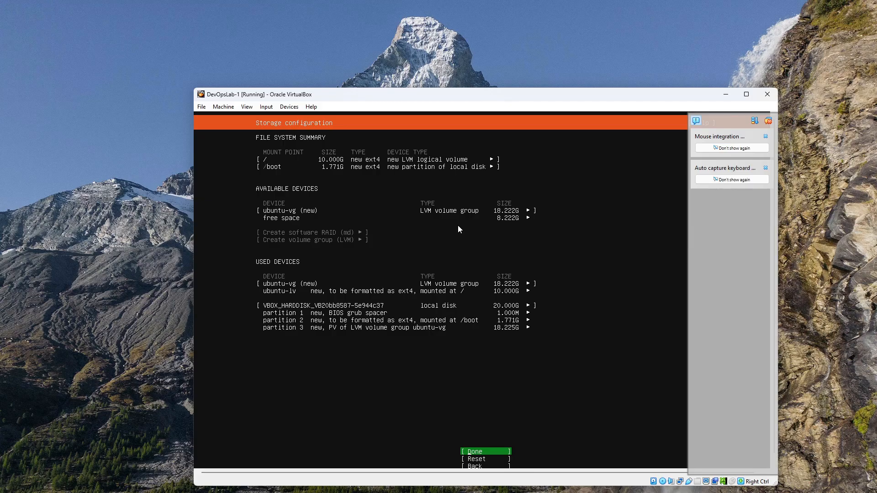
key(Return)
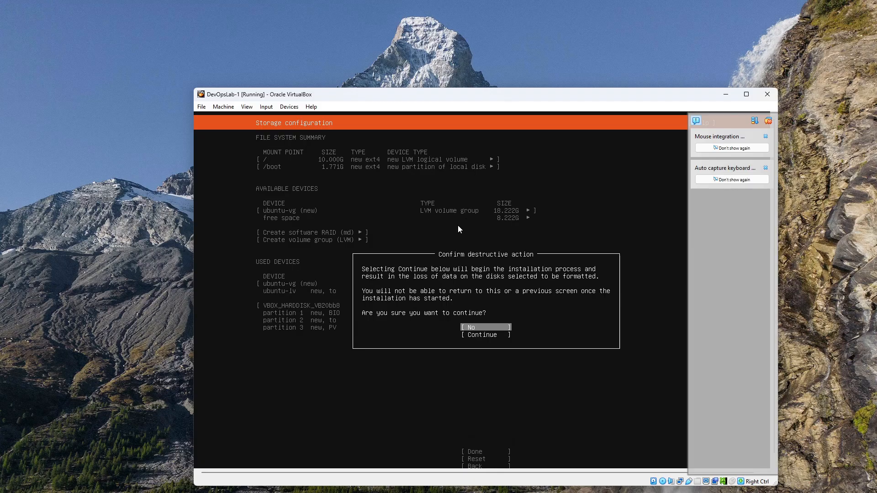
key(Down)
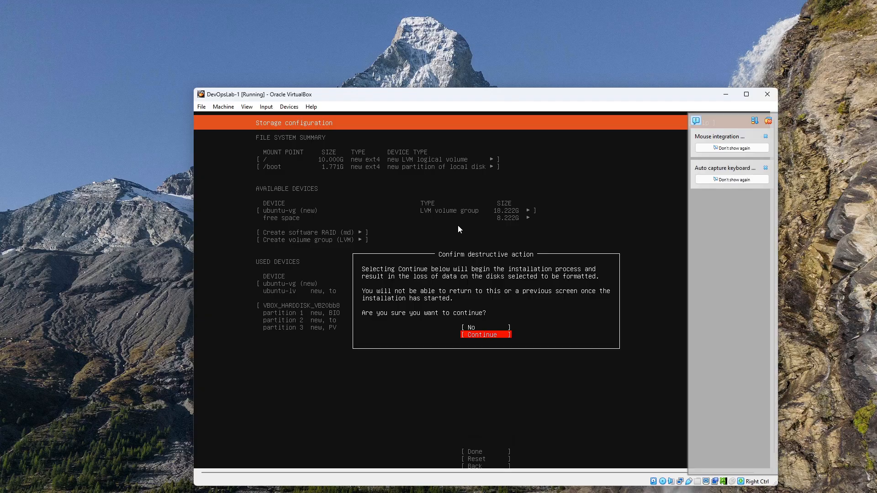
key(Return)
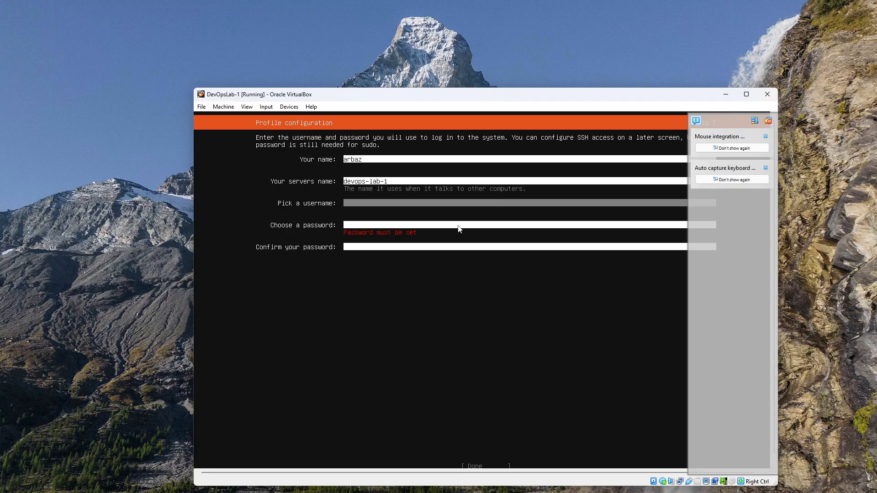
- Fill in the profile with the user's name, server name devops-lab-1, the username and the password with its confirmation, and submit it
text(baz)
key(Tab)
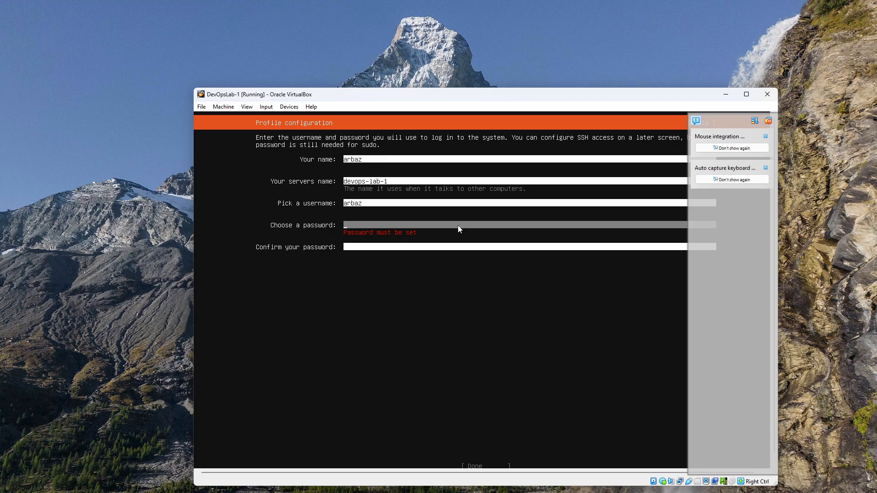
text(*************)
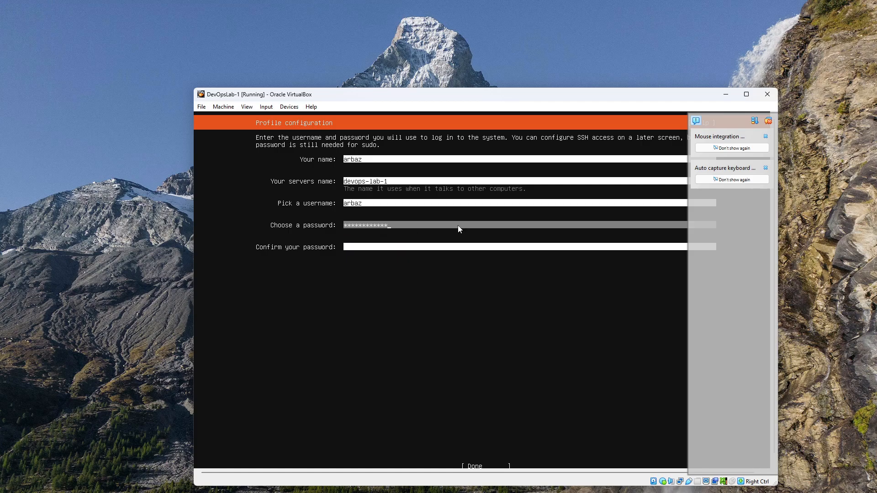
key(Tab)
text(*************)
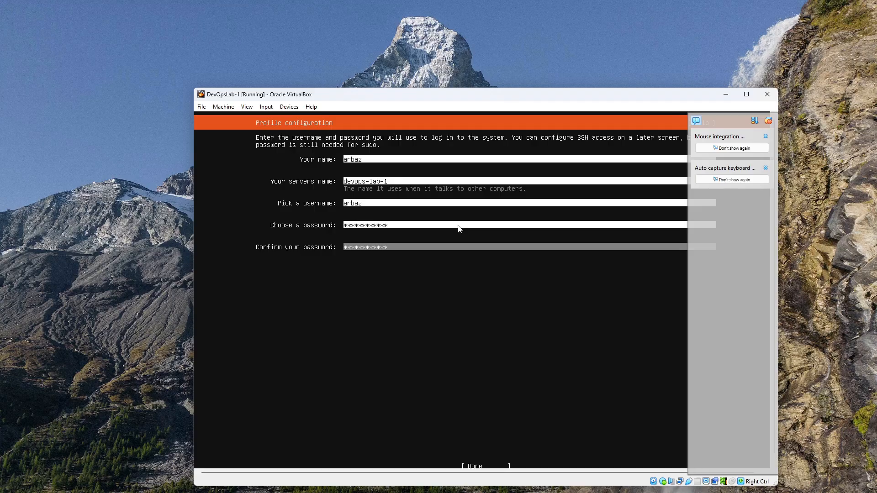
key(Tab)
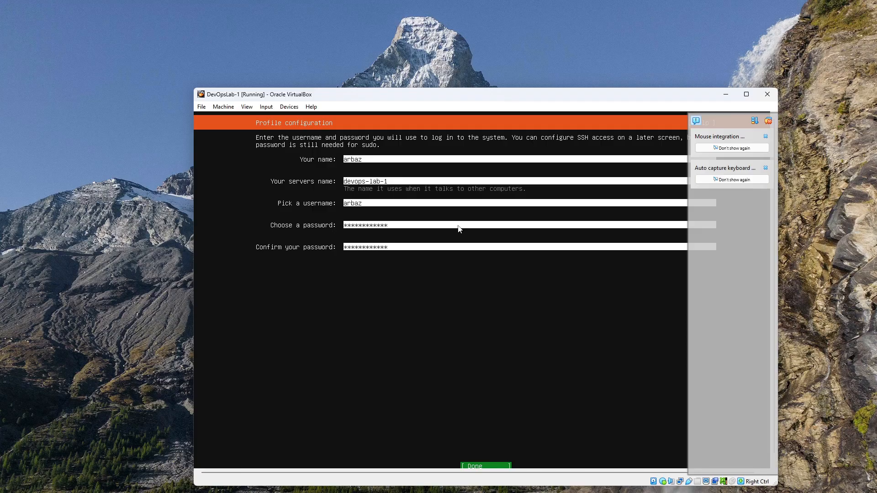
key(Return)
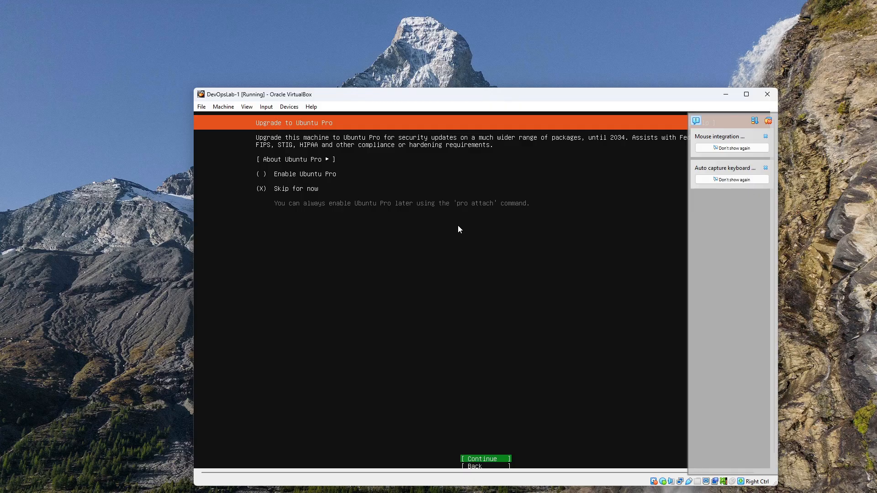
- Skip Ubuntu Pro for now and choose to install the OpenSSH server without importing an SSH key
key(Return)
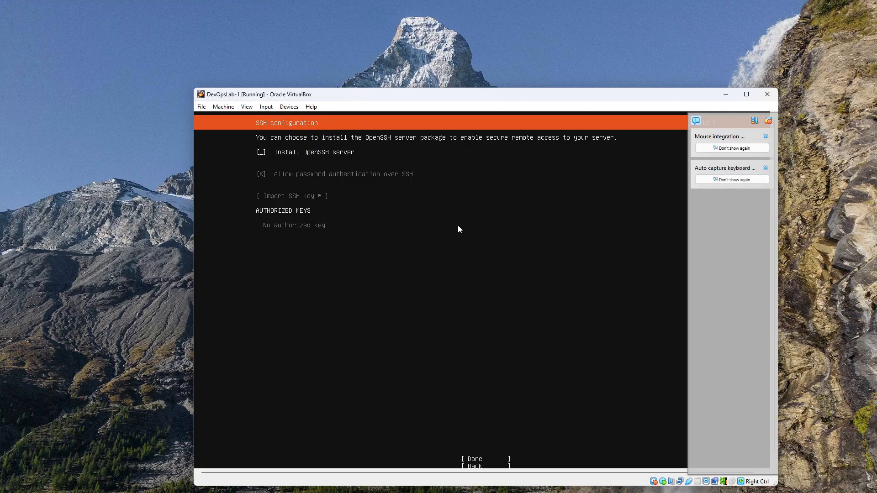
key(space)
key(Tab)
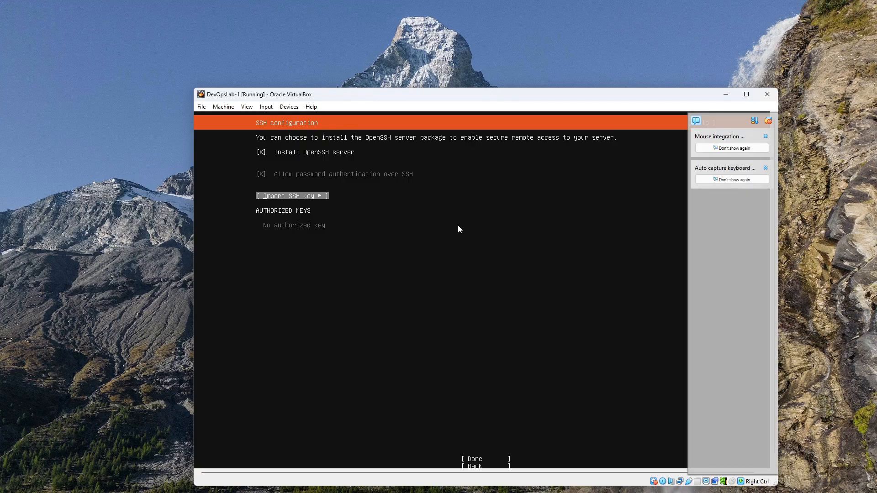
key(Tab)
key(Return)
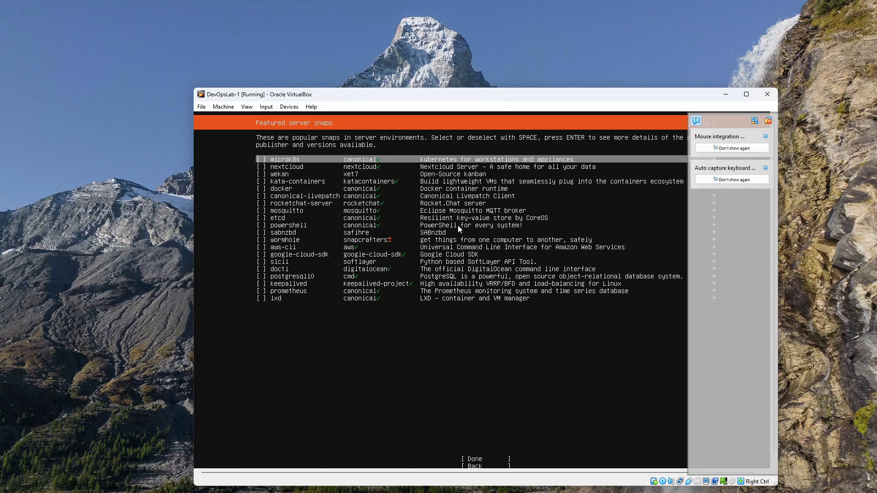
- Continue without selecting any featured server snaps and reboot the machine once the installation is complete
key(Tab)
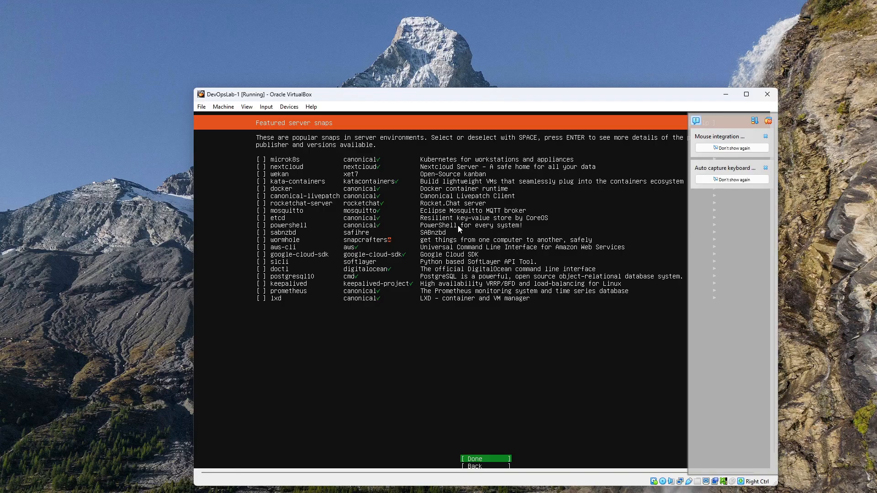
key(Return)
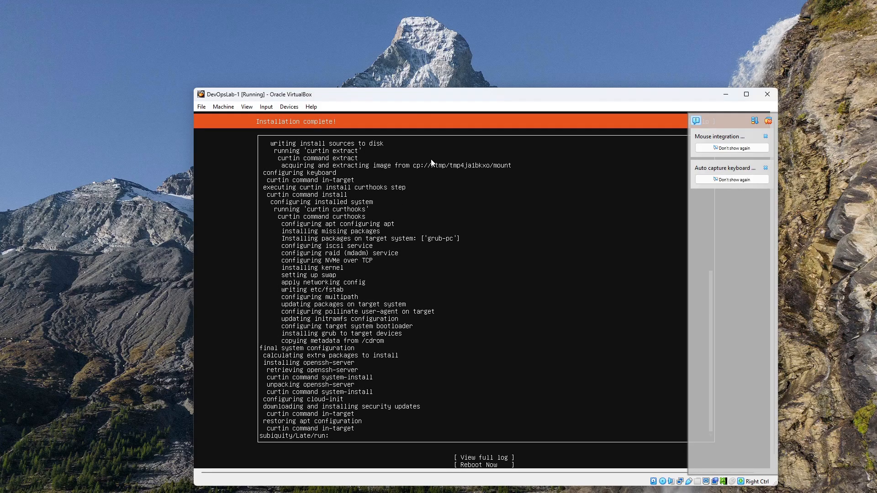
key(Down)
key(Down)
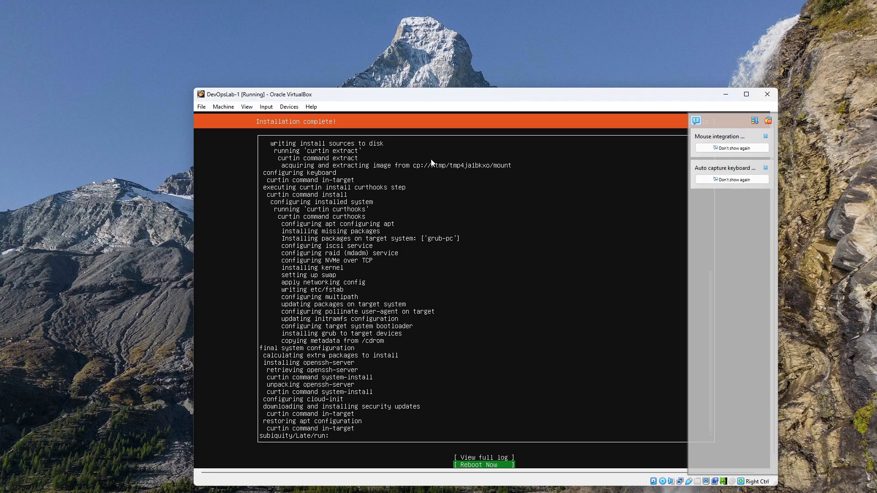
key(Return)
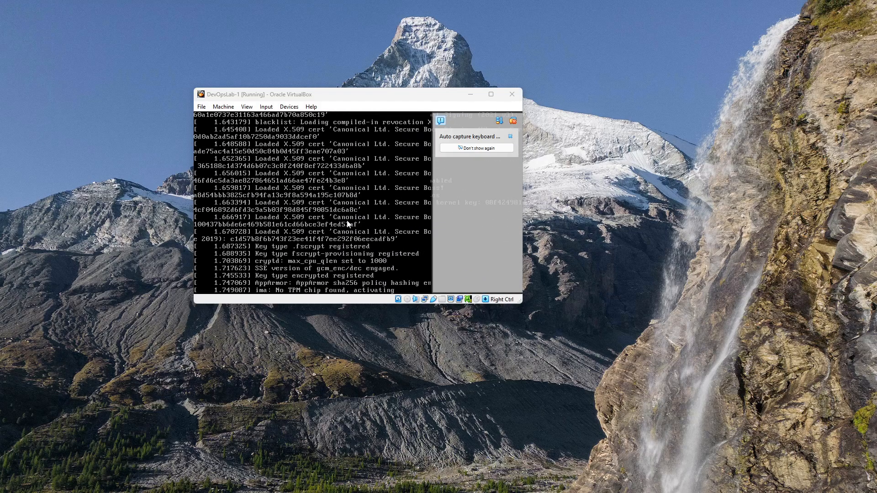
- Log in at the devops-lab-1 console with the account's username and password, and clear the screen
drag(347, 94, 364, 128)
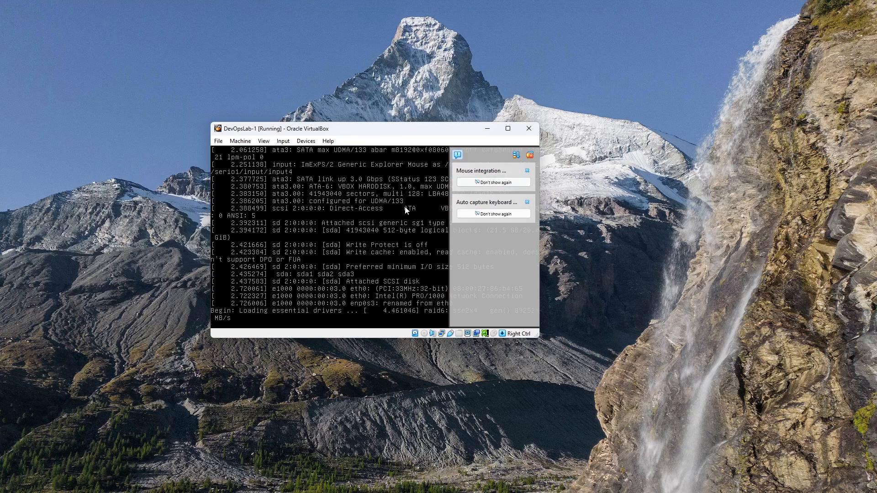
click(385, 246)
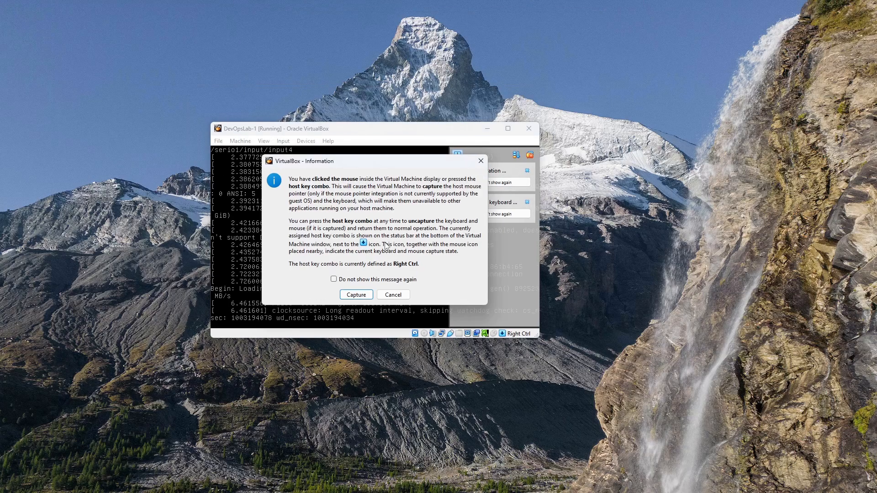
click(359, 297)
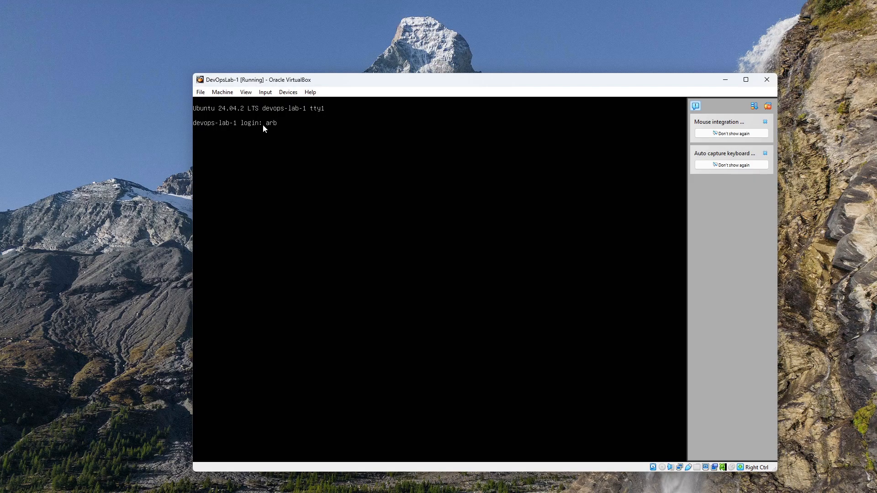
key(Return)
text(clear)
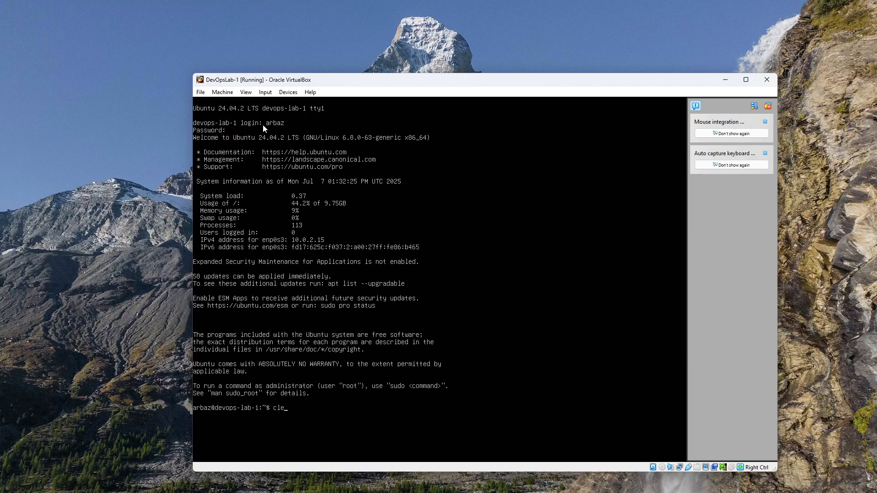
key(Return)
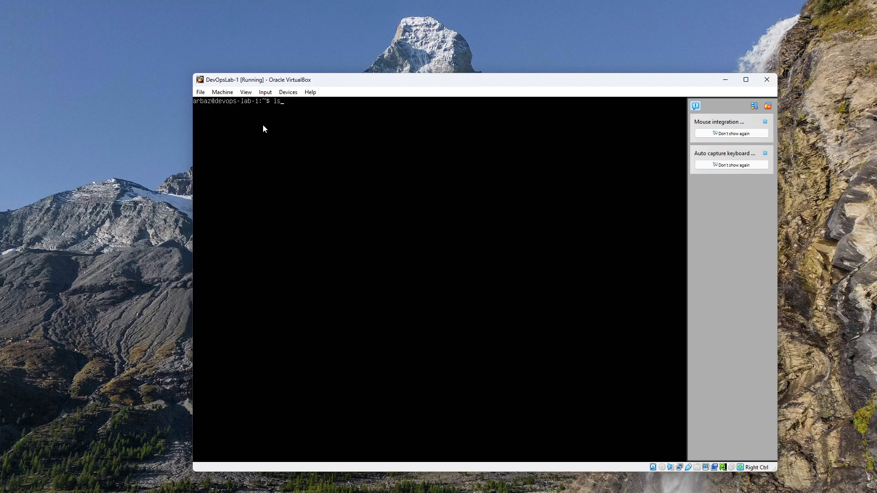
- Run ls, pwd and whoami to check the home directory contents, current path and logged-in user
text(ls)
key(Return)
text(pwd)
key(Return)
click(201, 119)
click(471, 337)
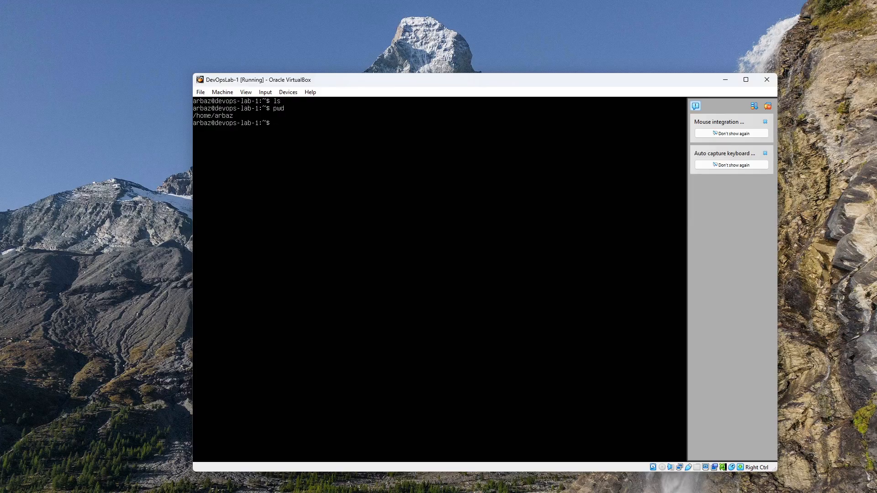
text(whoa)
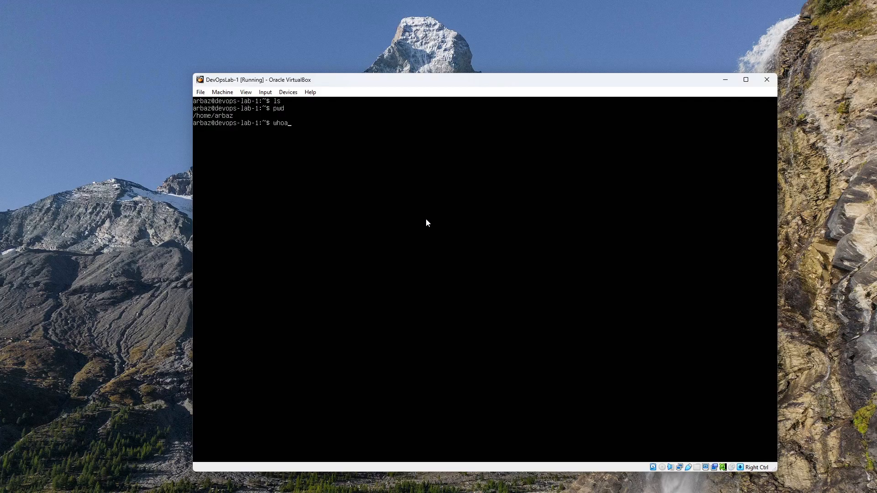
text(mi)
key(Return)
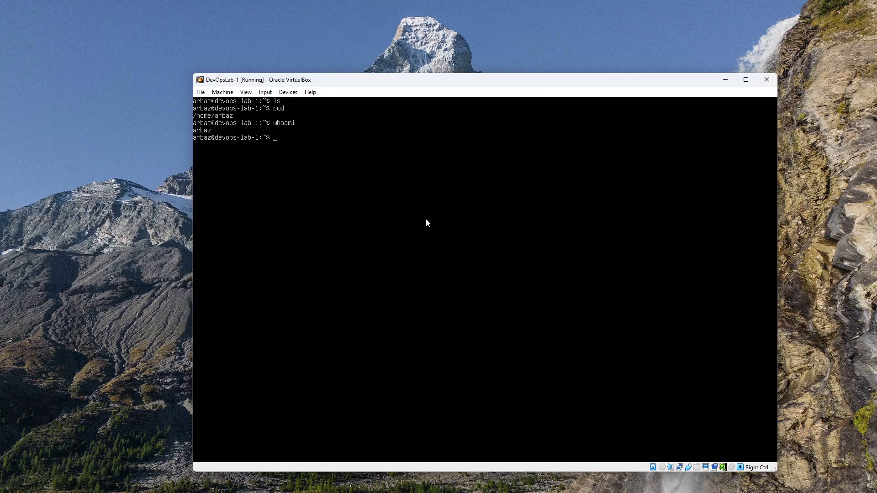